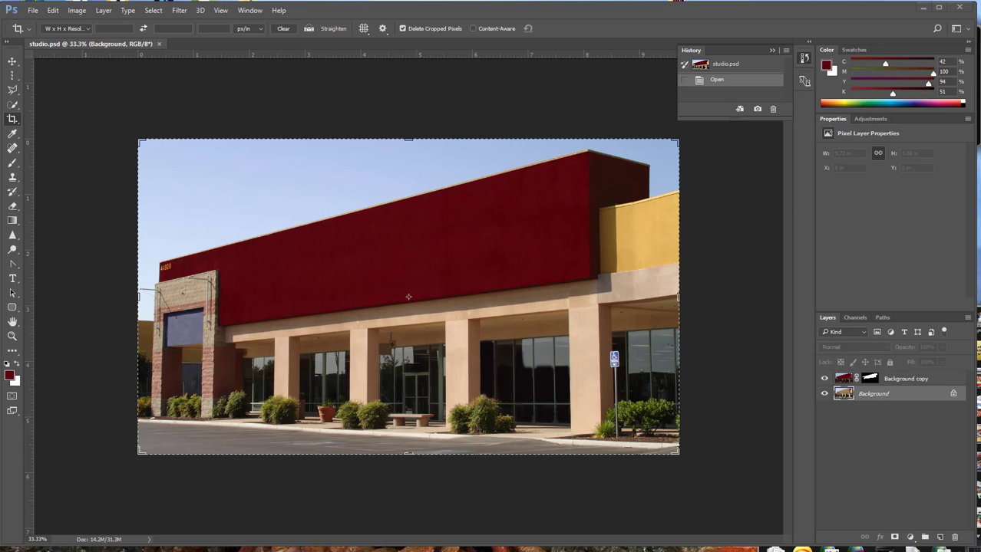
{"action": "left_click", "coordinate": [33, 11]}
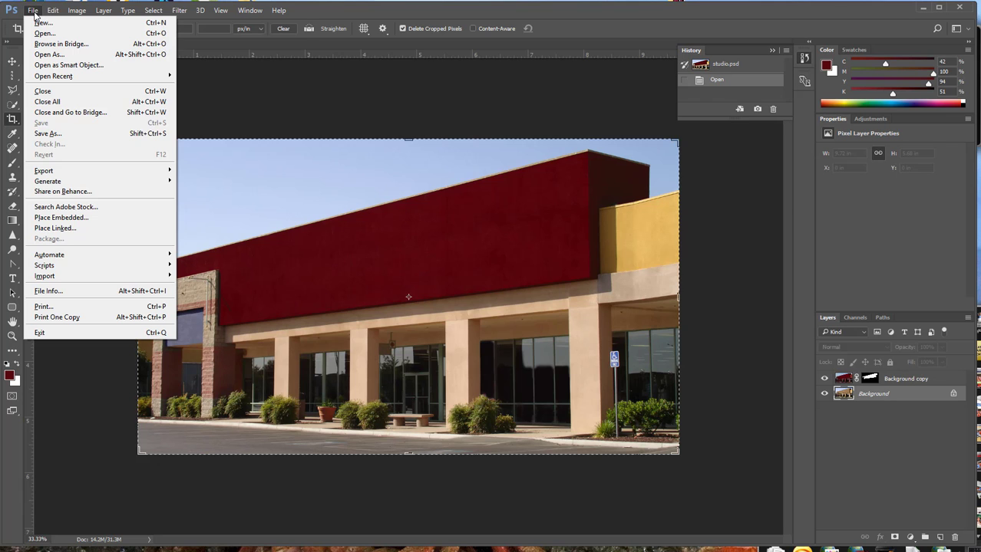
{"action": "left_click", "coordinate": [78, 220]}
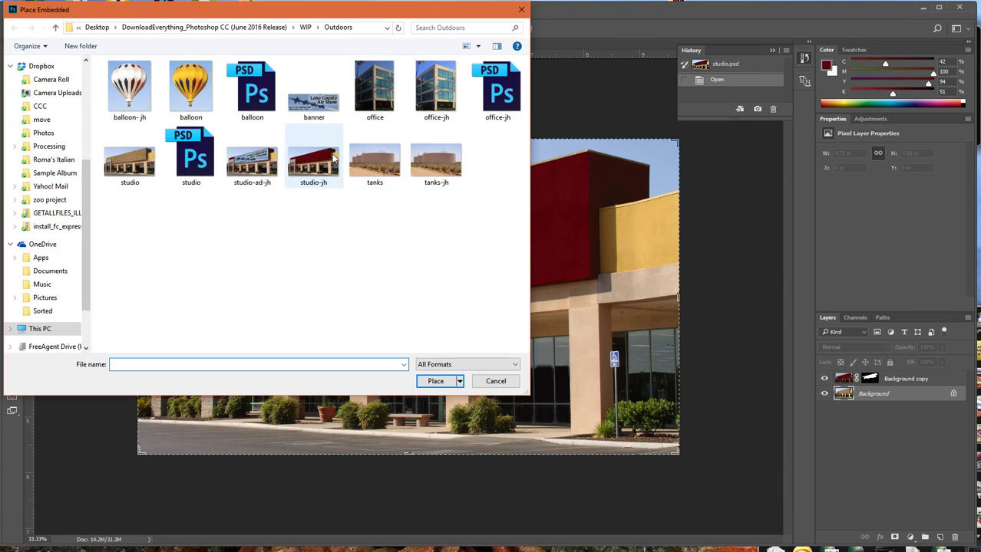
{"action": "left_click", "coordinate": [333, 109]}
{"action": "left_click", "coordinate": [435, 381]}
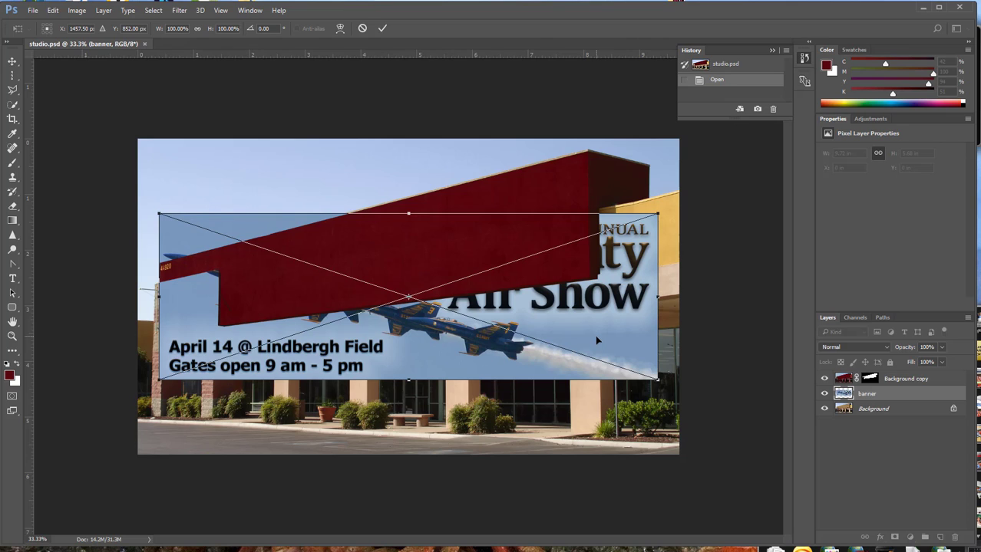
{"action": "left_click", "coordinate": [362, 28]}
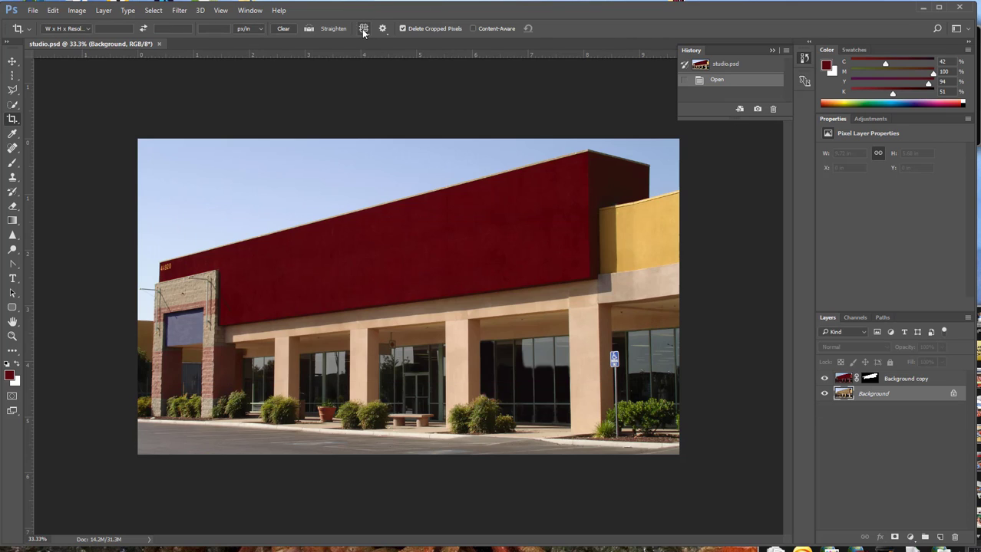
Place the banner file as an embedded image directly above the Background copy layer
{"action": "left_click", "coordinate": [923, 378]}
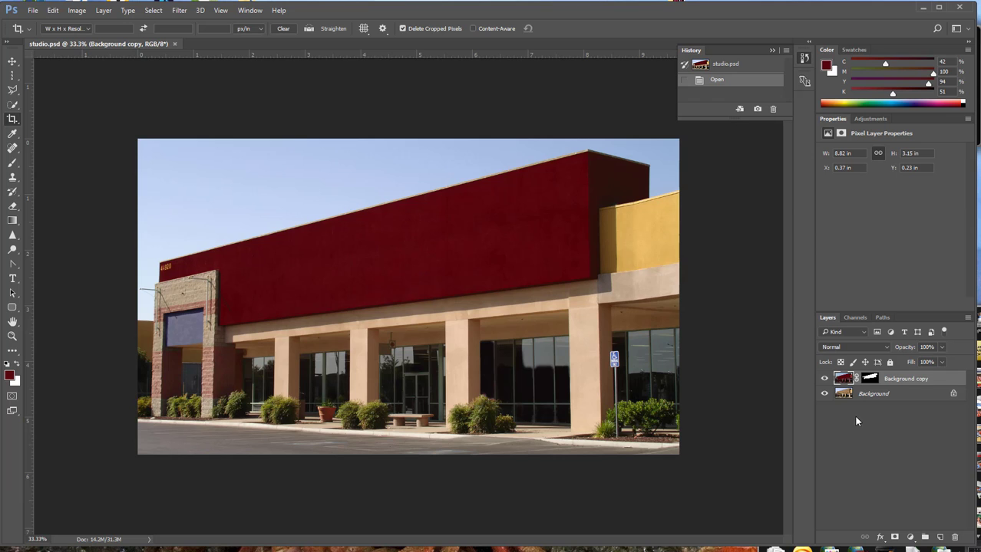
{"action": "left_click", "coordinate": [33, 11]}
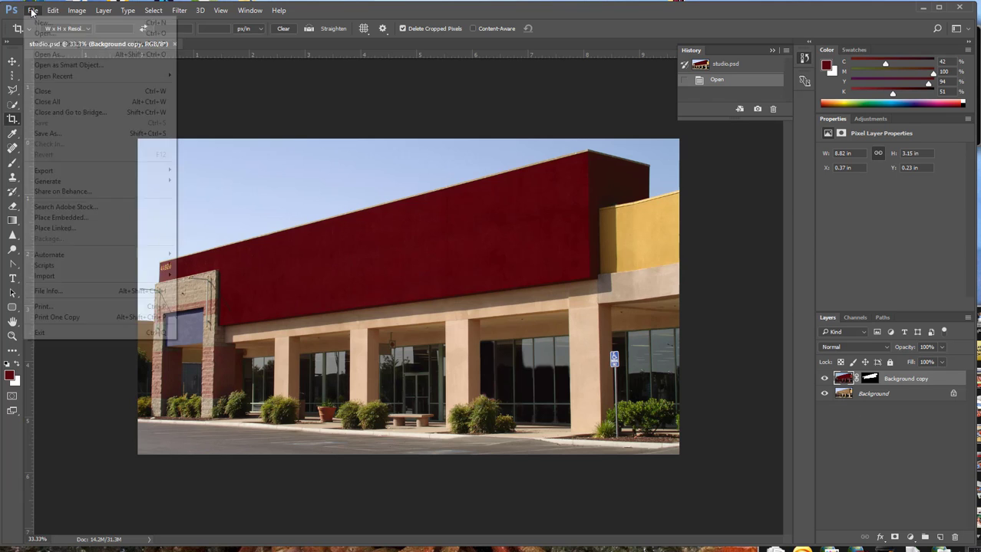
{"action": "left_click", "coordinate": [60, 218]}
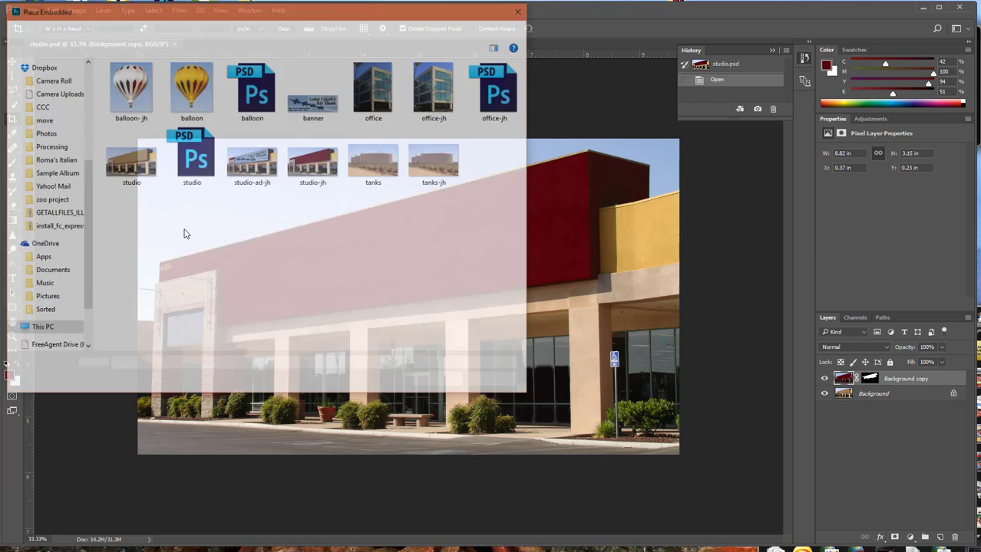
{"action": "left_click", "coordinate": [313, 96]}
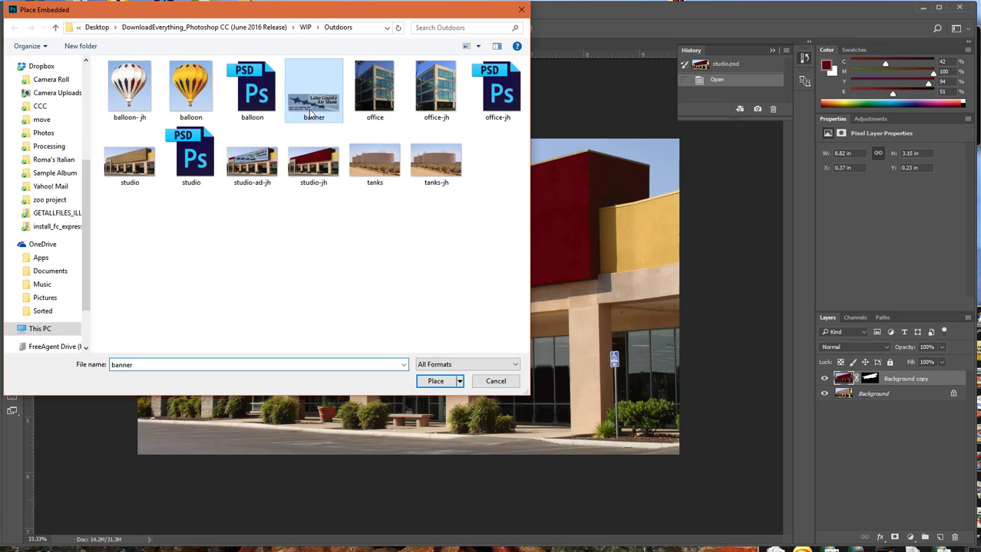
{"action": "left_click", "coordinate": [435, 381]}
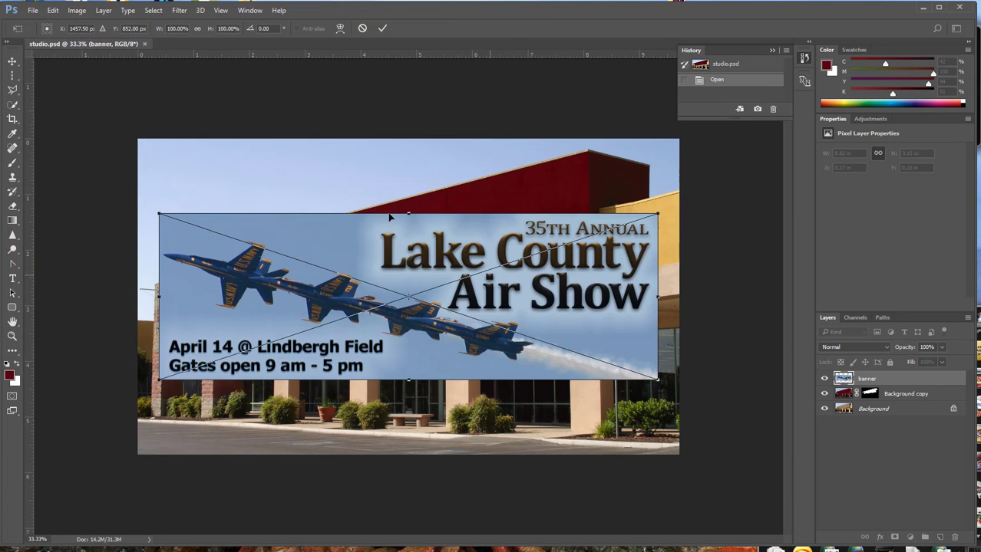
Scale the placed banner proportionally to 75%
{"action": "left_click", "coordinate": [197, 29]}
{"action": "left_click_drag", "start_coordinate": [168, 29], "coordinate": [189, 30]}
{"action": "type", "text": "75"}
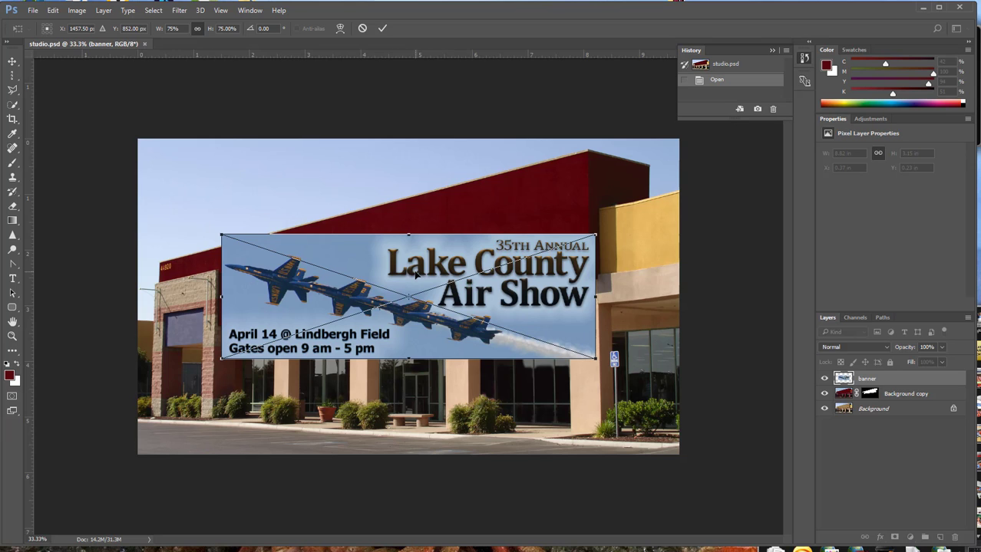
Move the banner up over the red wall, aligning its right edge just inside the wall's right front corner
{"action": "left_click_drag", "start_coordinate": [415, 266], "coordinate": [406, 196]}
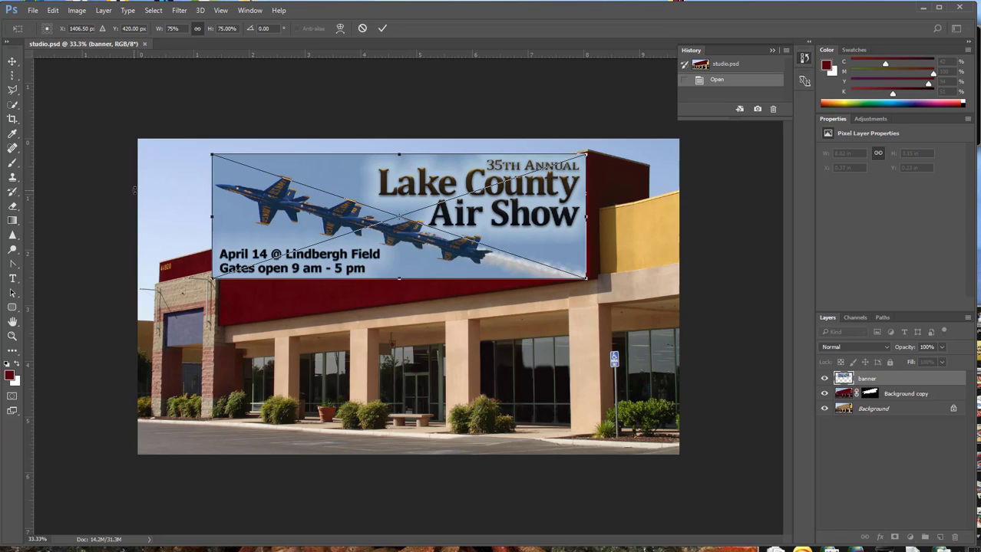
{"action": "key", "text": "Right"}
{"action": "key", "text": "Right"}
{"action": "key", "text": "Right"}
{"action": "key", "text": "Right"}
{"action": "key", "text": "Right"}
{"action": "key", "text": "Right"}
{"action": "key", "text": "Right"}
{"action": "key", "text": "Right"}
{"action": "key", "text": "Right"}
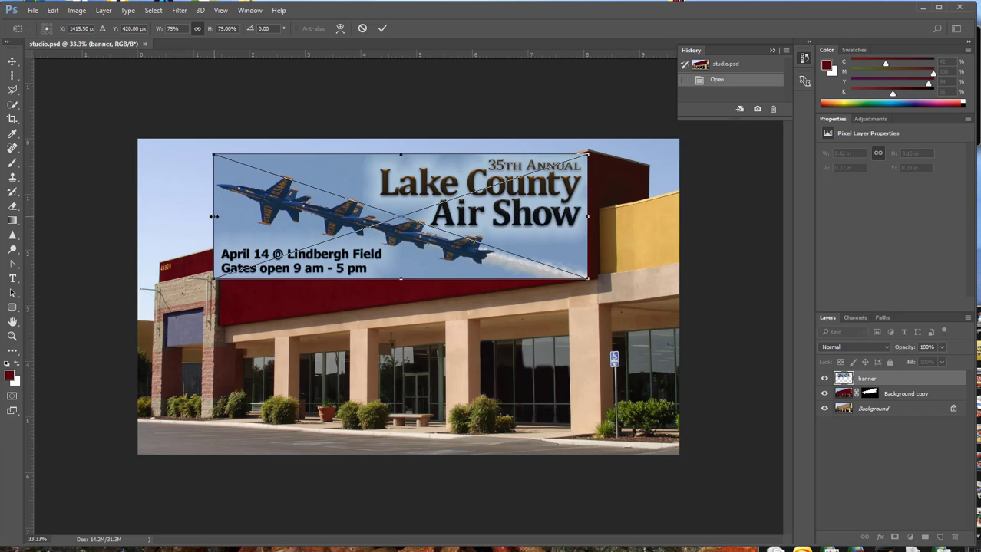
Skew the banner's left side and upper-left corner to follow the red wall's perspective, and apply the transformation
{"action": "left_click_drag", "start_coordinate": [215, 220], "coordinate": [220, 266]}
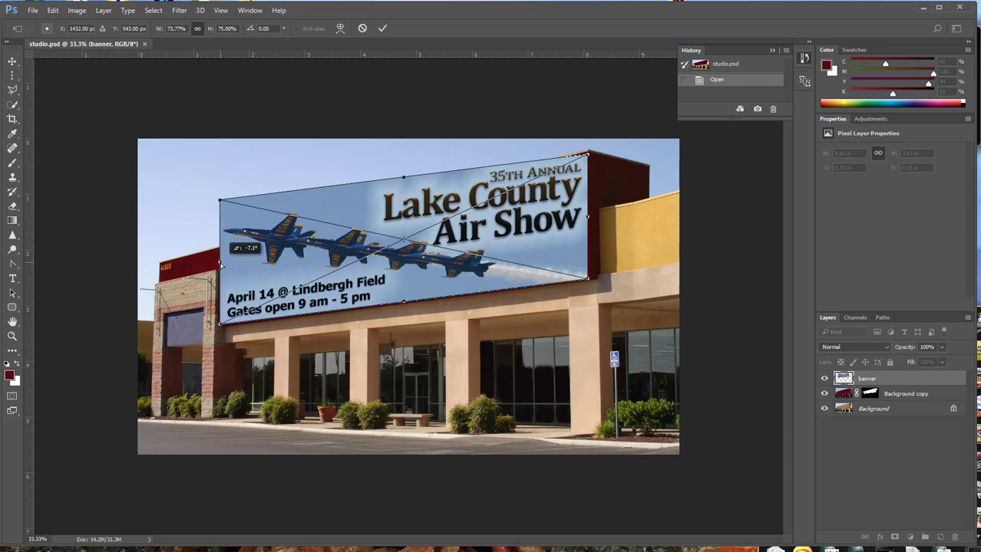
{"action": "left_click_drag", "start_coordinate": [220, 265], "coordinate": [220, 266]}
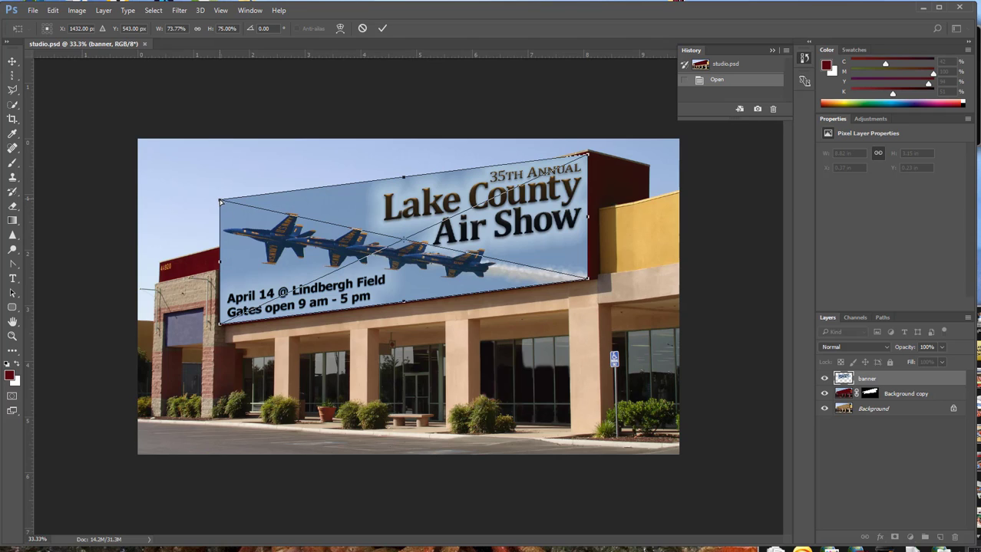
{"action": "left_click_drag", "start_coordinate": [221, 201], "coordinate": [223, 252]}
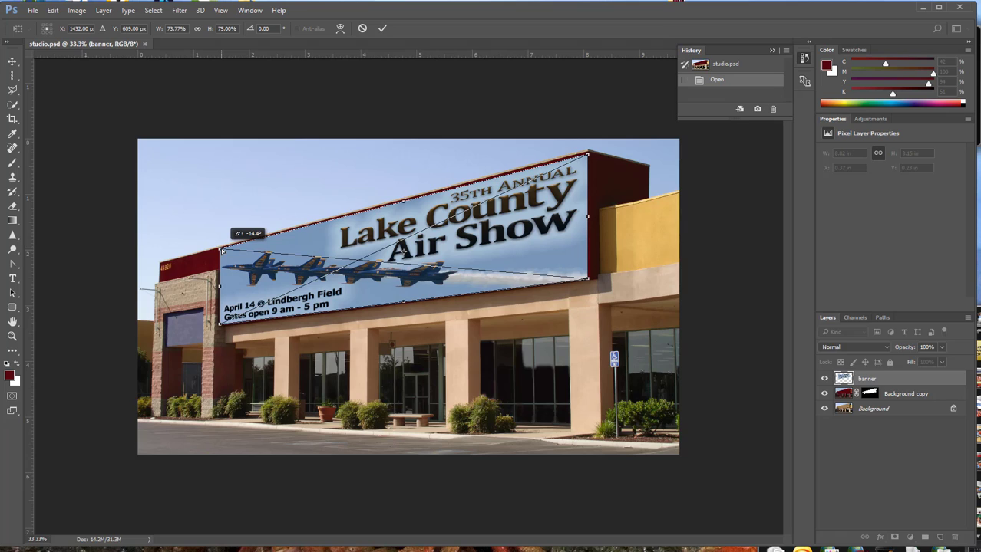
{"action": "left_click_drag", "start_coordinate": [222, 251], "coordinate": [222, 251]}
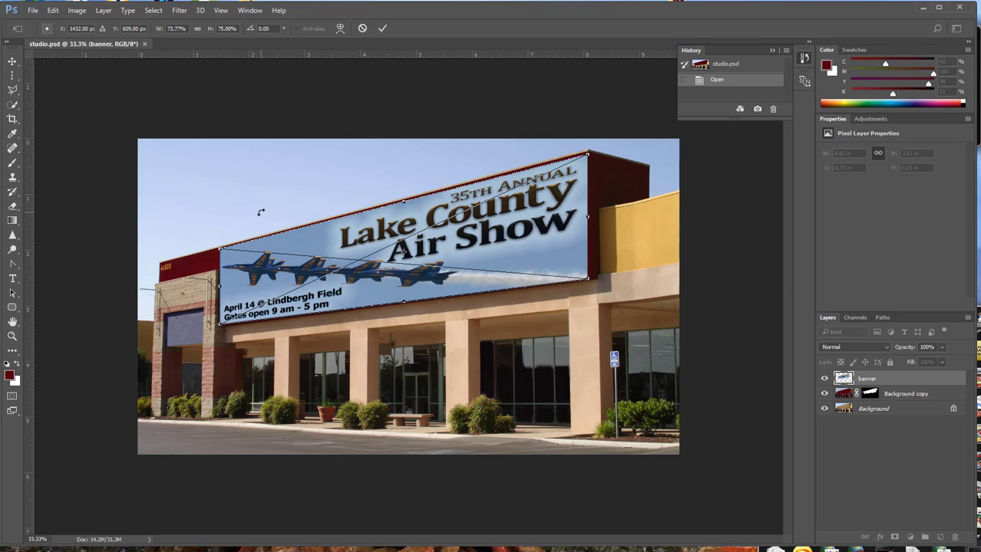
{"action": "key", "text": "c"}
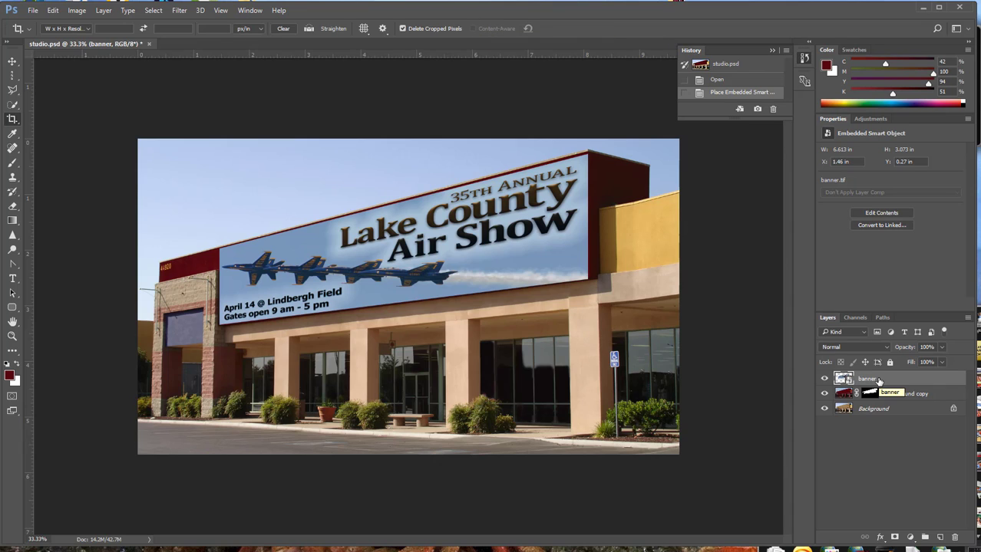
Add a Drop Shadow effect to the banner layer with the preset settings
{"action": "left_click", "coordinate": [881, 540]}
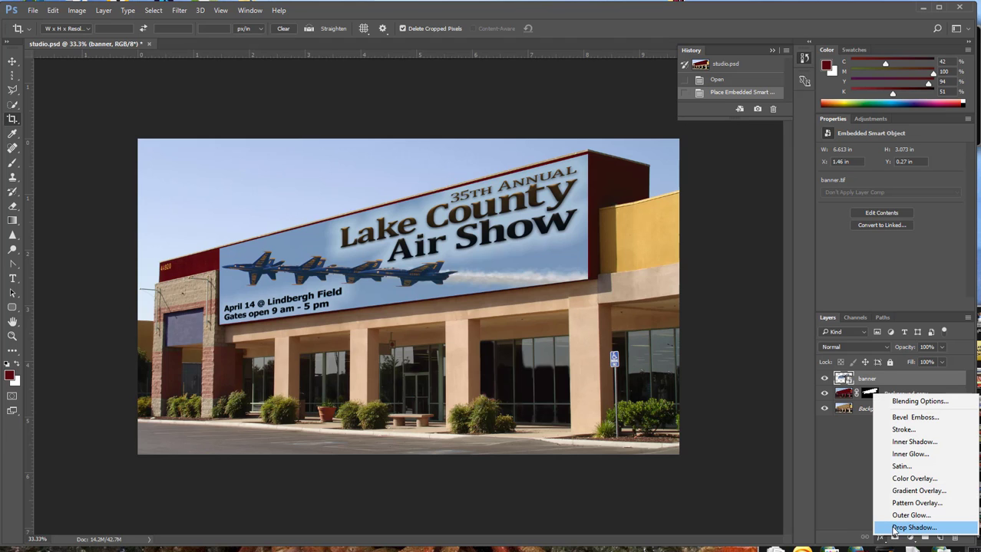
{"action": "left_click", "coordinate": [892, 528]}
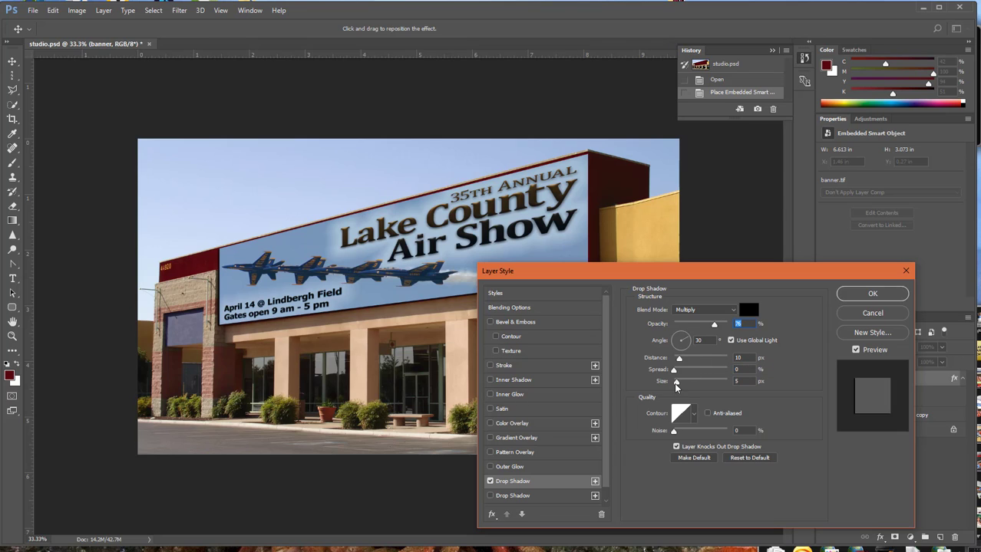
{"action": "left_click", "coordinate": [879, 296]}
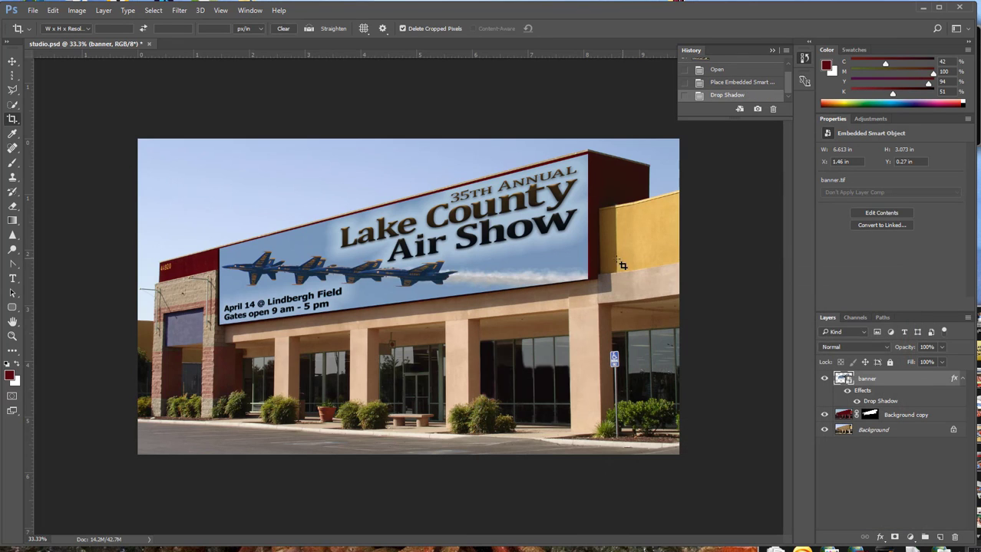
Change the banner's drop shadow angle to 122° so the shadow falls toward the lower right
{"action": "key", "text": "ctrl+space"}
{"action": "left_click_drag", "start_coordinate": [622, 257], "coordinate": [693, 262]}
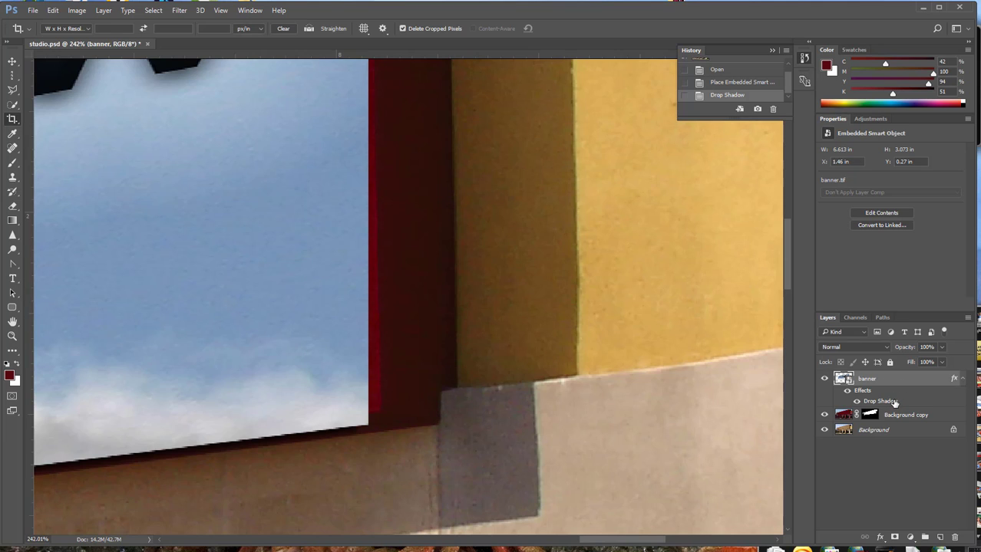
{"action": "double_click", "coordinate": [880, 402]}
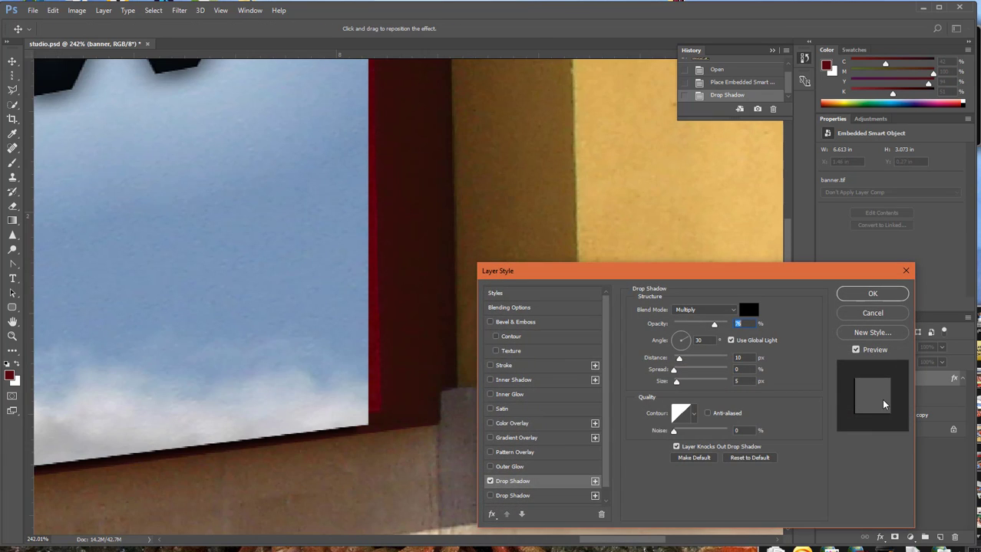
{"action": "left_click_drag", "start_coordinate": [689, 340], "coordinate": [677, 337]}
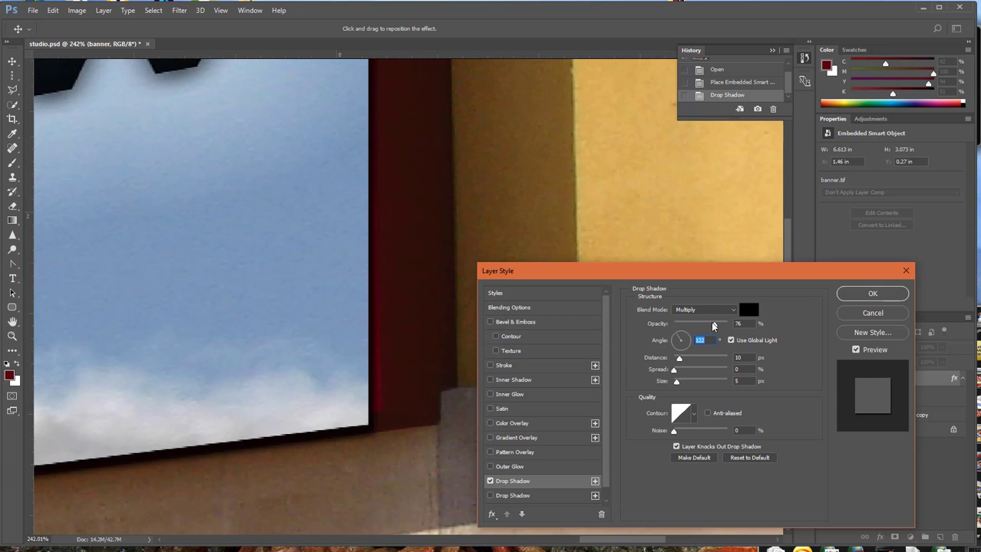
{"action": "key", "text": "Return"}
{"action": "key", "text": "c"}
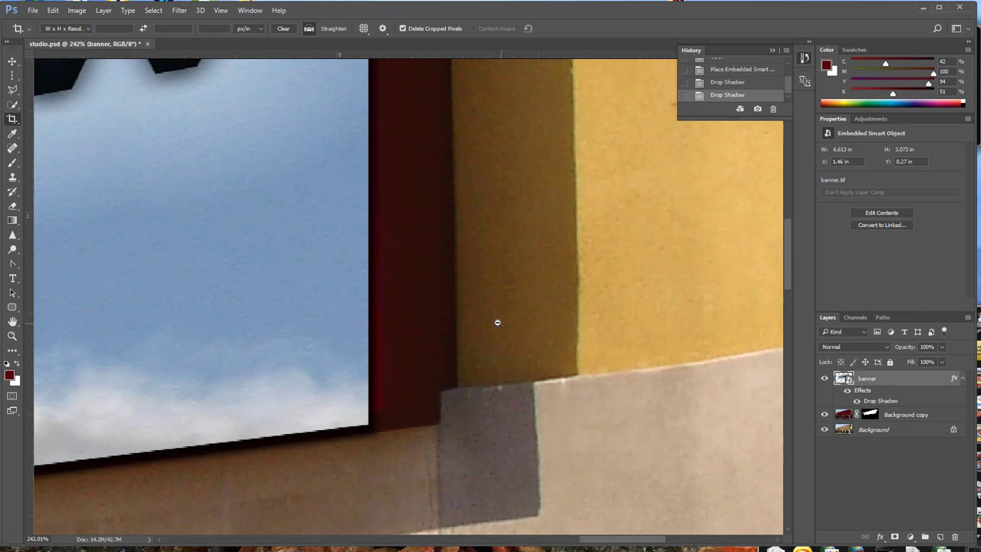
{"action": "key", "text": "ctrl+0"}
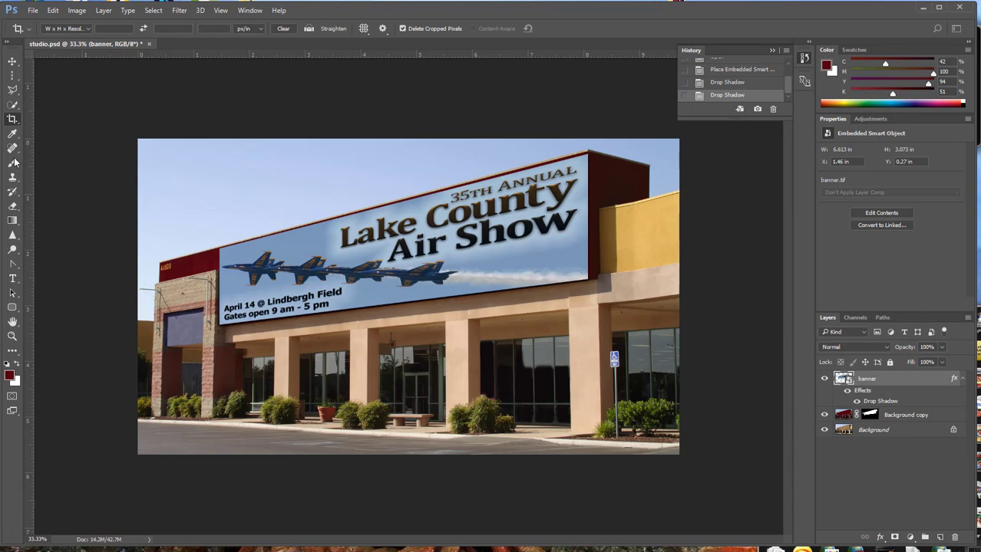
Save the studio.psd document
{"action": "left_click", "coordinate": [33, 11]}
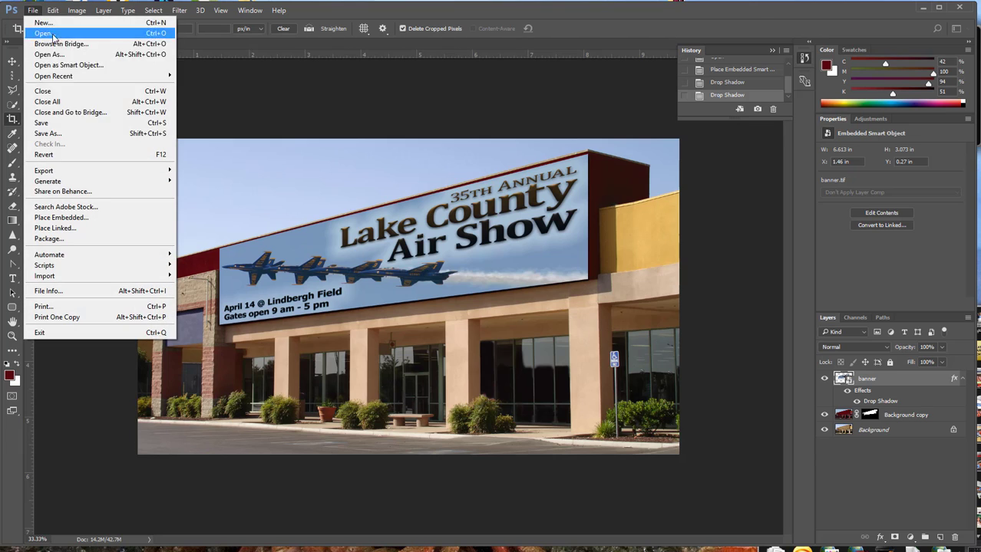
{"action": "left_click", "coordinate": [58, 128]}
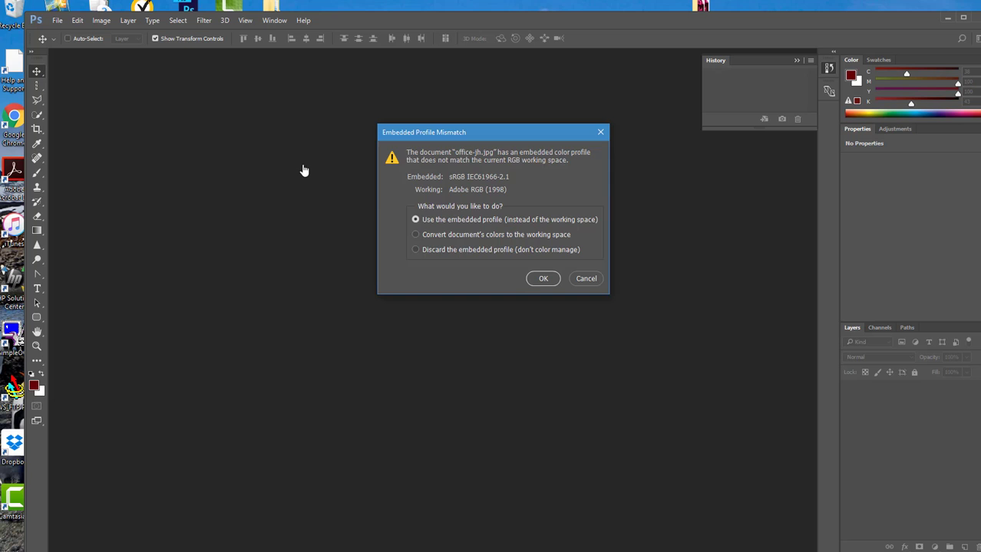
Open office-jh.jpg with its embedded color profile and fit a Perspective Warp plane to the corners of the building's right face
{"action": "left_click", "coordinate": [542, 278]}
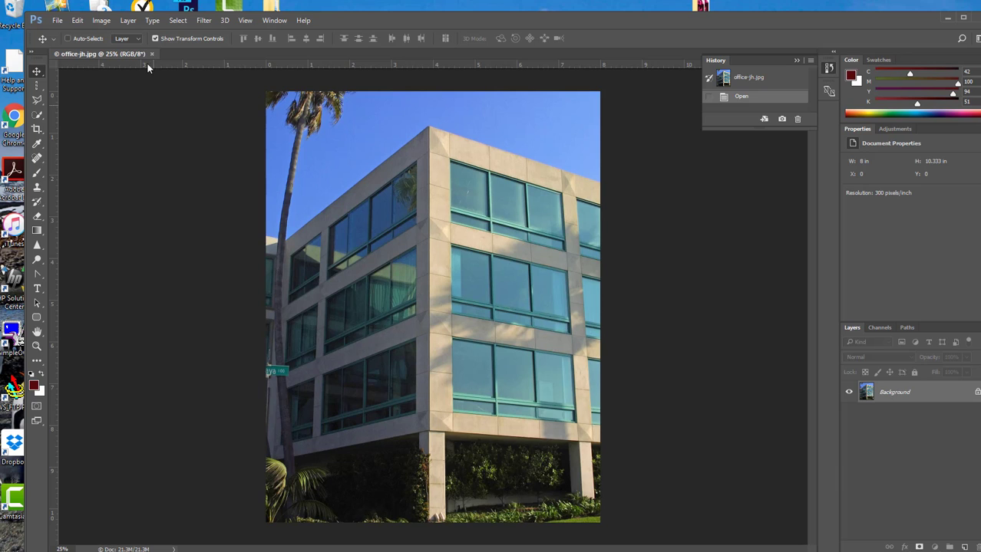
{"action": "left_click", "coordinate": [78, 21]}
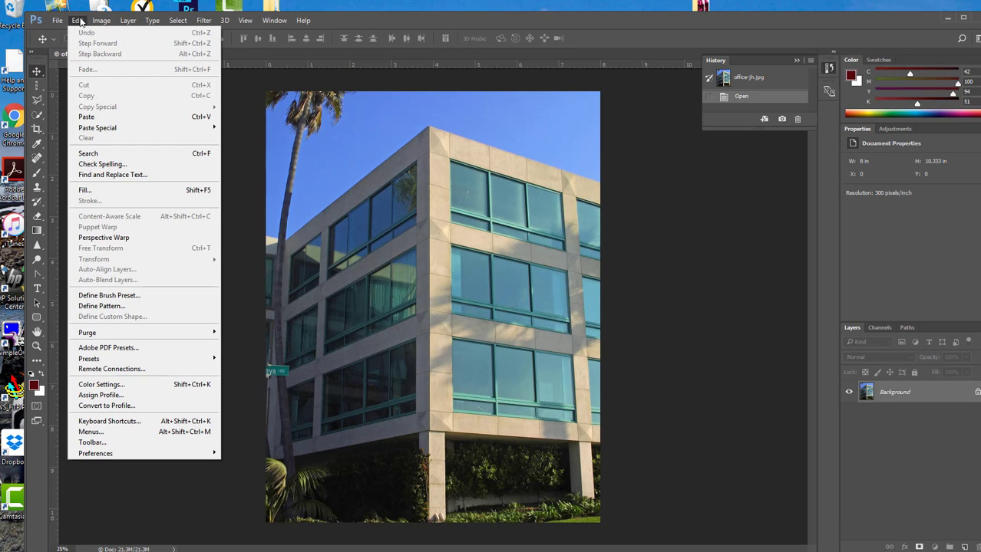
{"action": "left_click", "coordinate": [157, 239]}
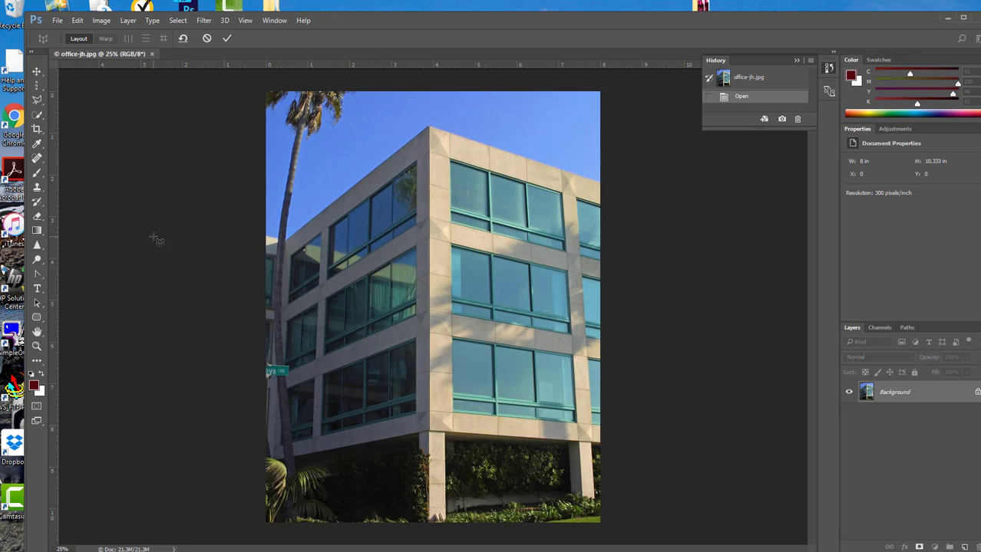
{"action": "left_click", "coordinate": [430, 125]}
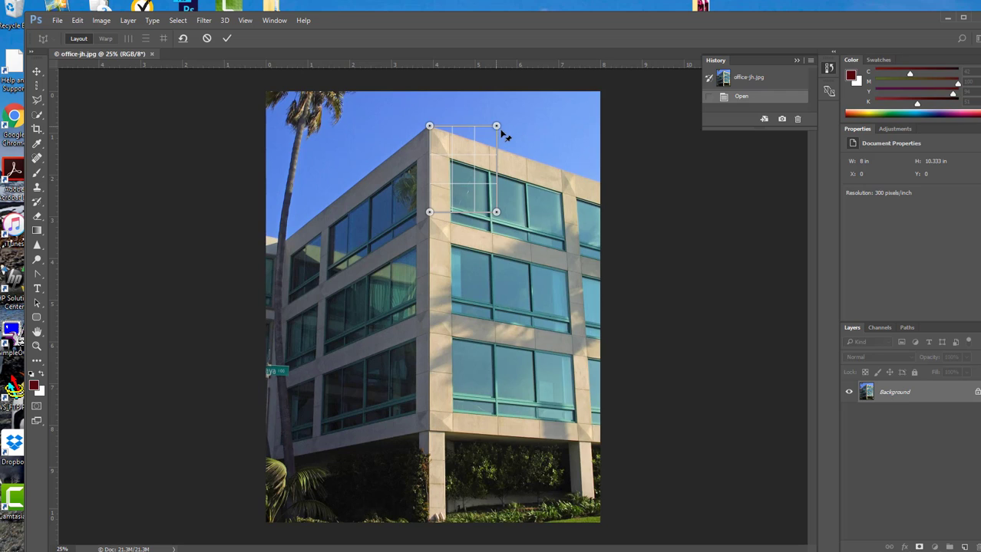
{"action": "left_click_drag", "start_coordinate": [496, 126], "coordinate": [602, 184]}
{"action": "left_click_drag", "start_coordinate": [497, 211], "coordinate": [605, 509]}
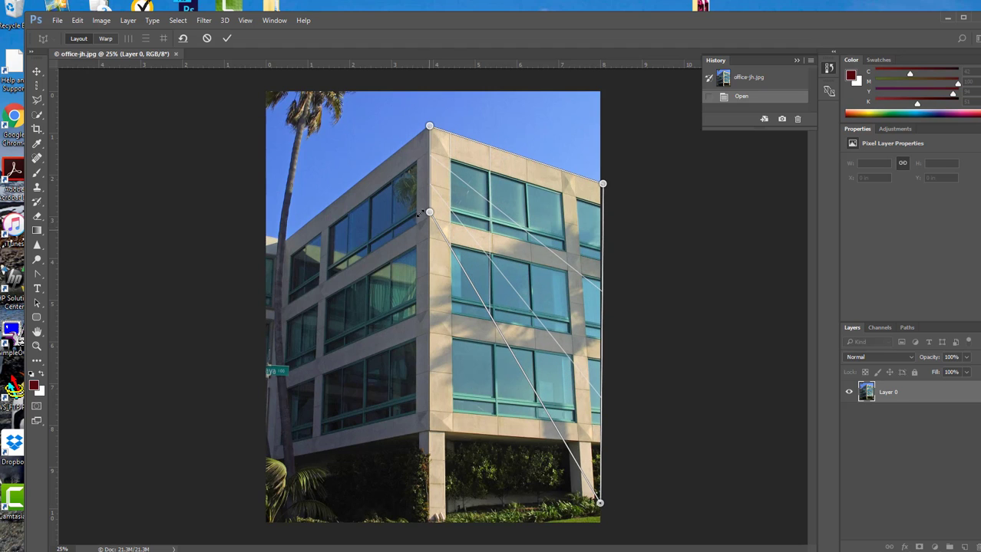
{"action": "left_click_drag", "start_coordinate": [429, 212], "coordinate": [430, 525]}
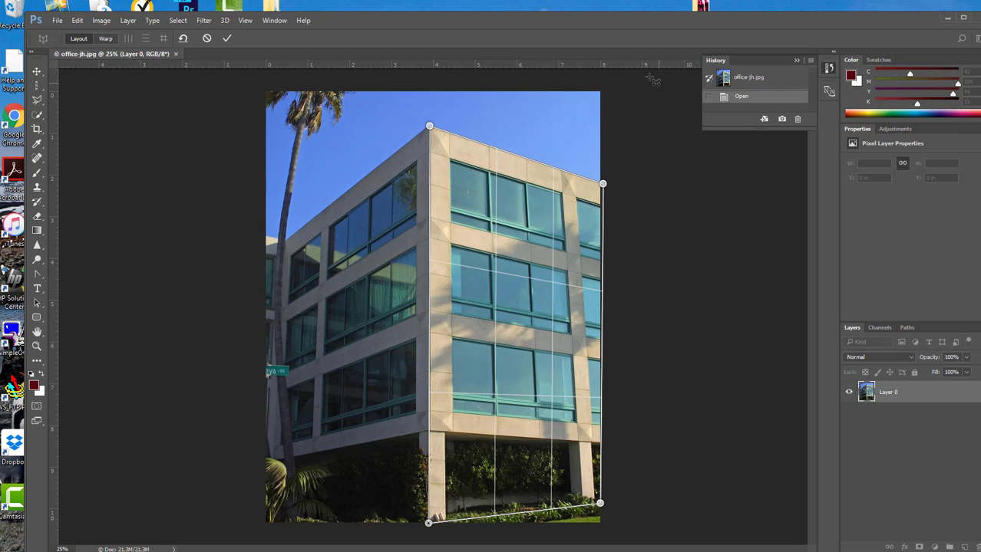
{"action": "left_click_drag", "start_coordinate": [603, 184], "coordinate": [601, 184]}
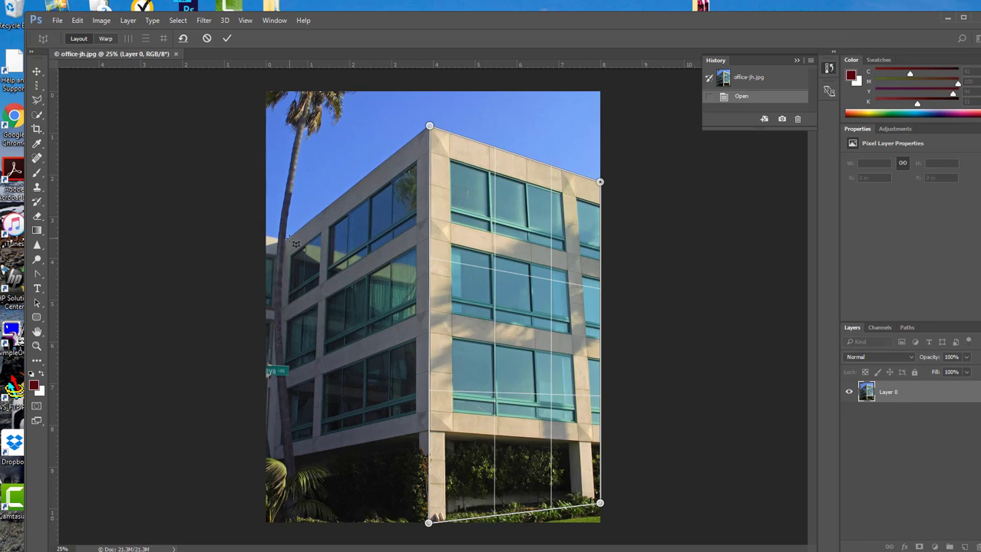
Add a second Perspective Warp plane over the building's left face, joined to the right plane along the shared vertical corner edge
{"action": "left_click", "coordinate": [290, 239]}
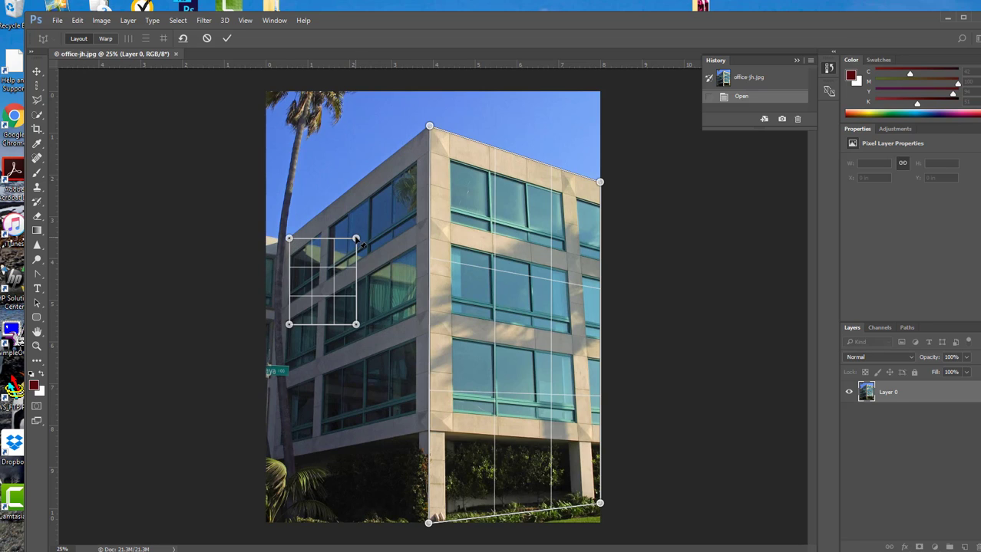
{"action": "left_click_drag", "start_coordinate": [356, 239], "coordinate": [428, 126]}
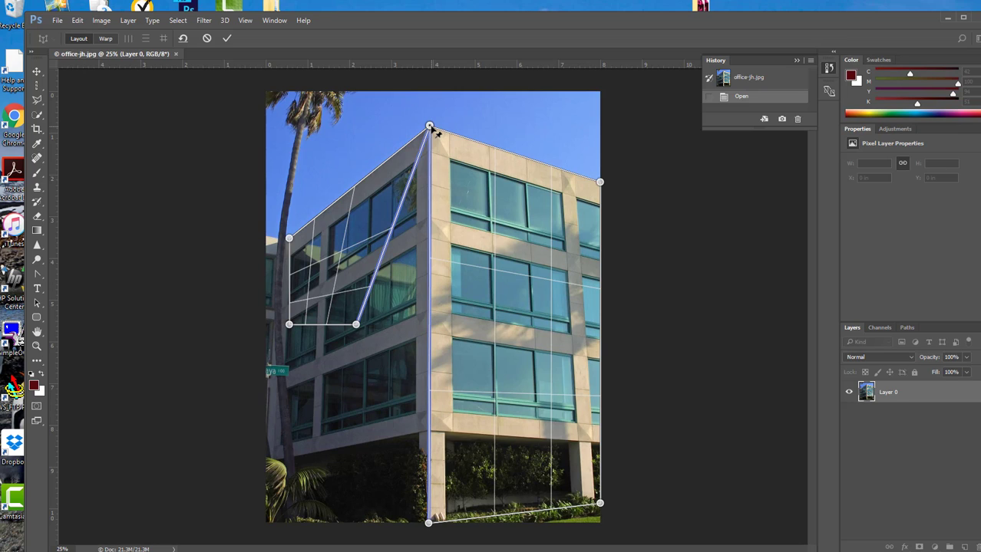
{"action": "left_click_drag", "start_coordinate": [433, 131], "coordinate": [433, 131]}
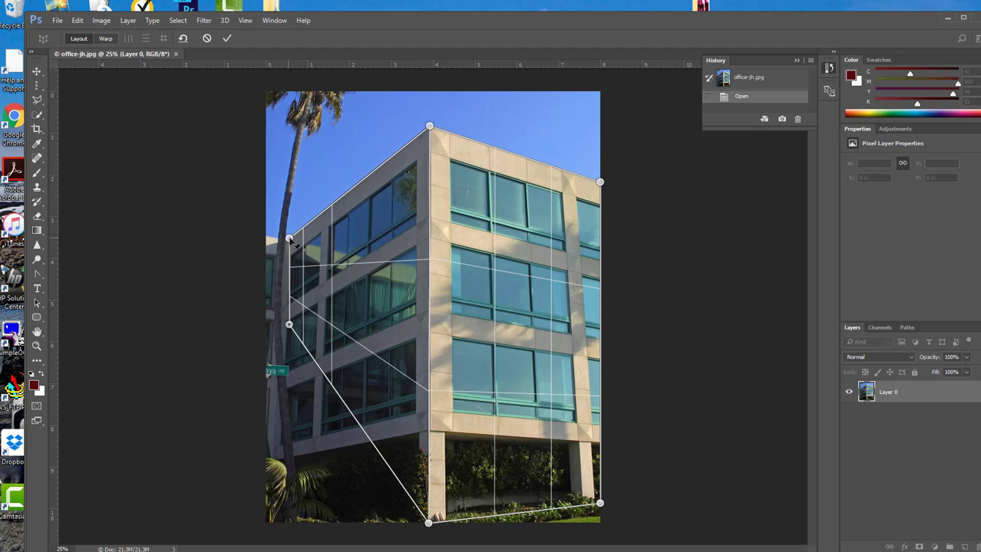
{"action": "left_click_drag", "start_coordinate": [288, 238], "coordinate": [267, 254]}
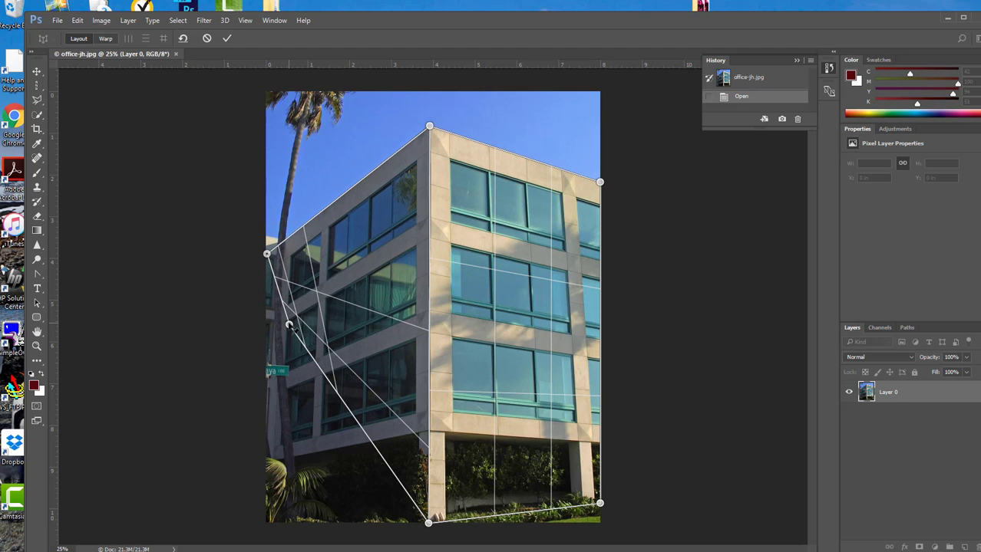
{"action": "left_click_drag", "start_coordinate": [288, 325], "coordinate": [268, 527]}
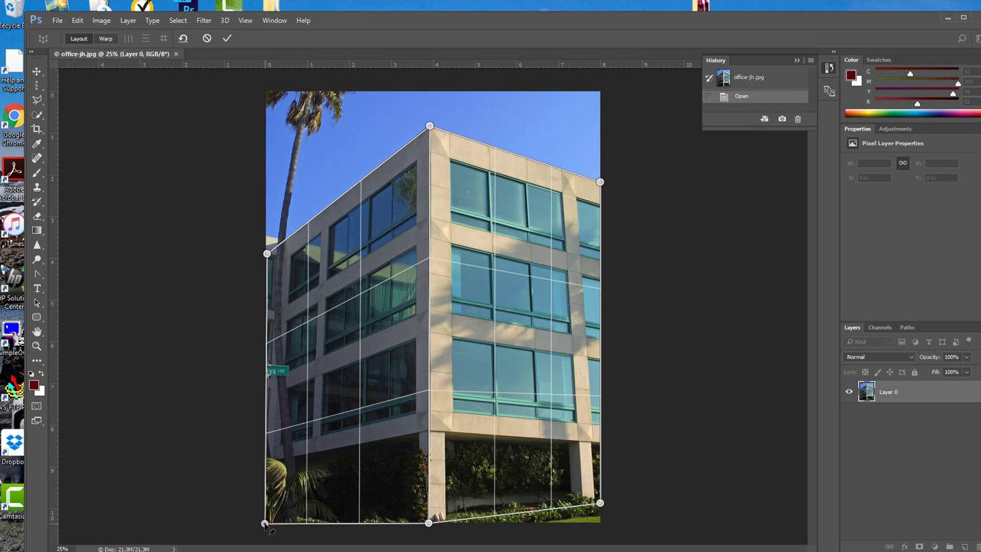
Warp the building by pulling the outer top corners of both planes outward beyond the canvas edges, and apply the Perspective Warp
{"action": "left_click", "coordinate": [105, 39]}
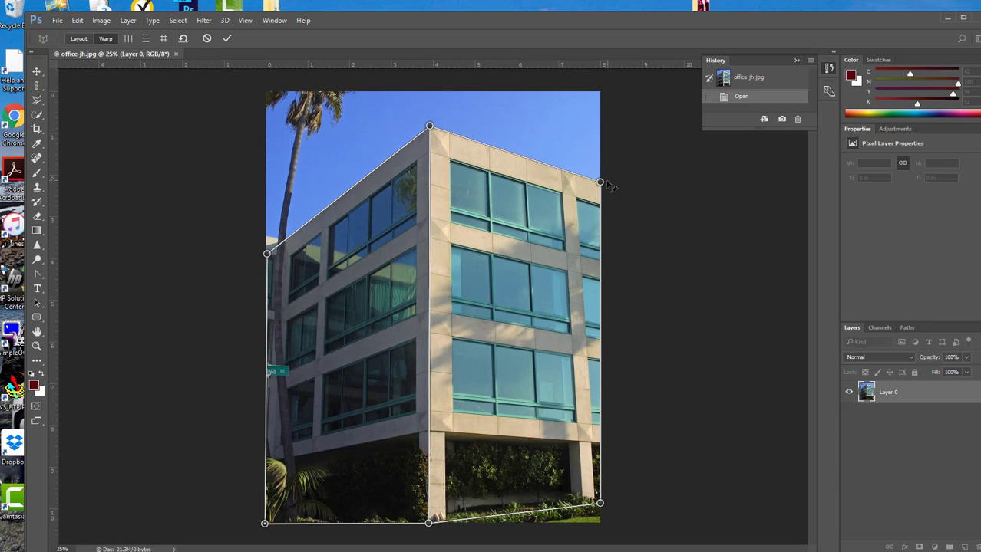
{"action": "left_click_drag", "start_coordinate": [600, 184], "coordinate": [628, 184]}
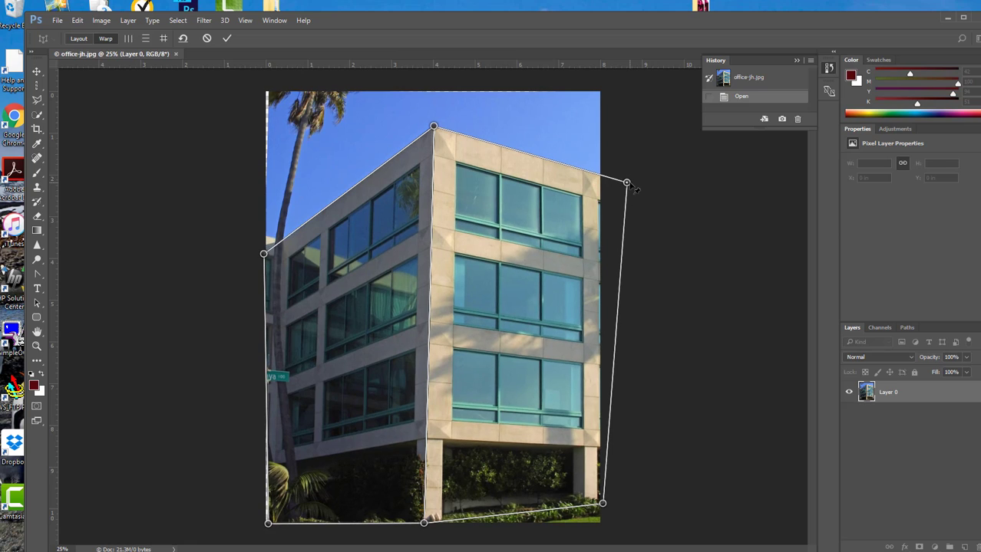
{"action": "left_click_drag", "start_coordinate": [630, 186], "coordinate": [628, 182]}
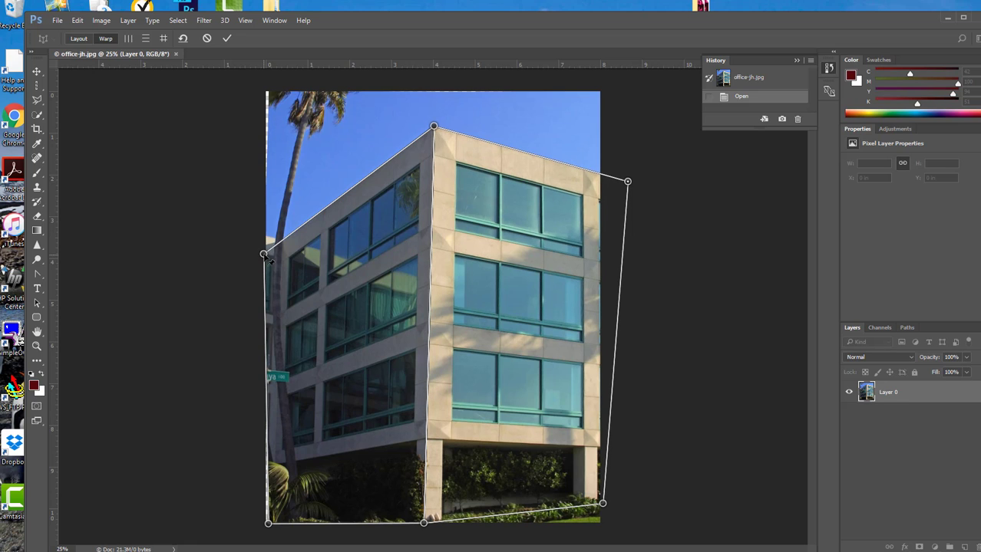
{"action": "left_click_drag", "start_coordinate": [263, 254], "coordinate": [254, 256]}
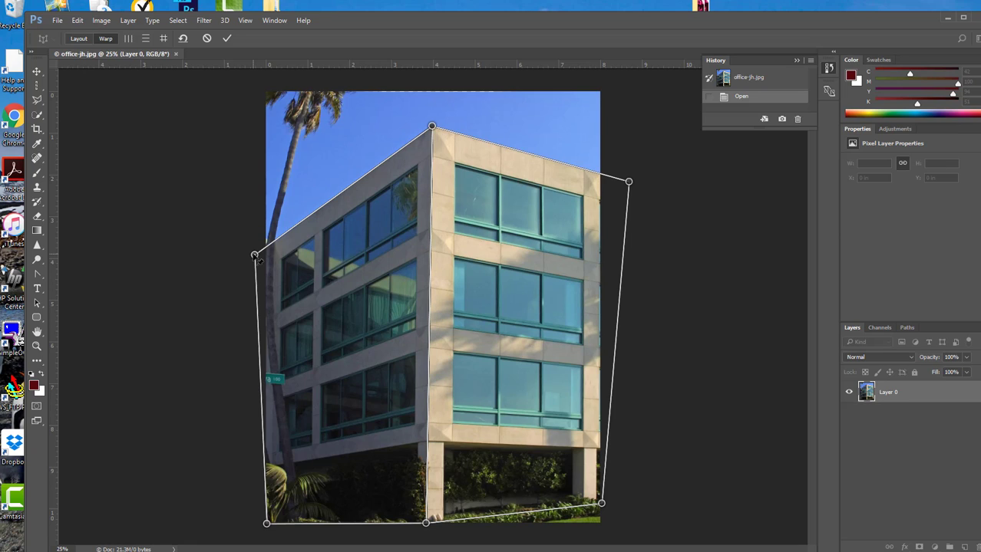
{"action": "left_click", "coordinate": [226, 41]}
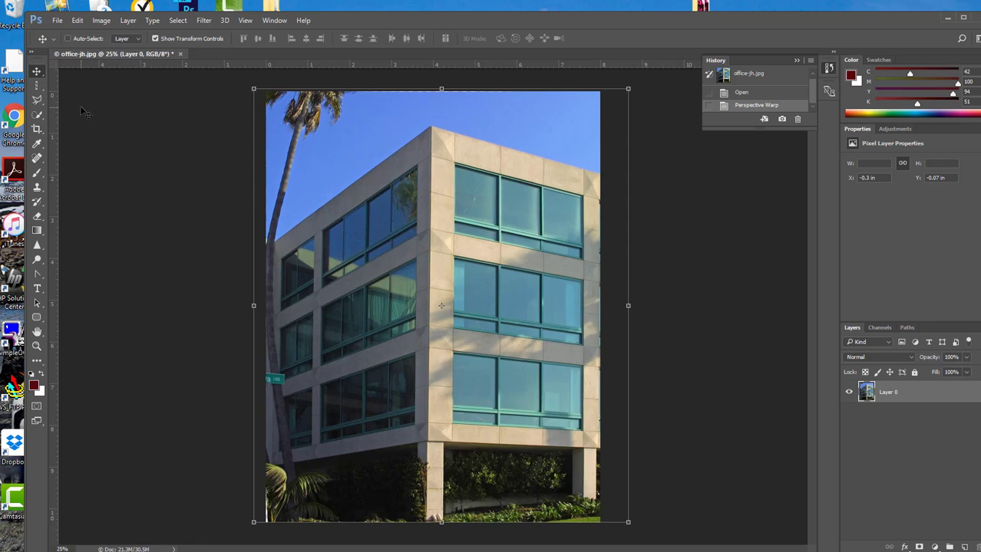
Crop a thin strip off the top edge of the office photo
{"action": "left_click", "coordinate": [37, 129]}
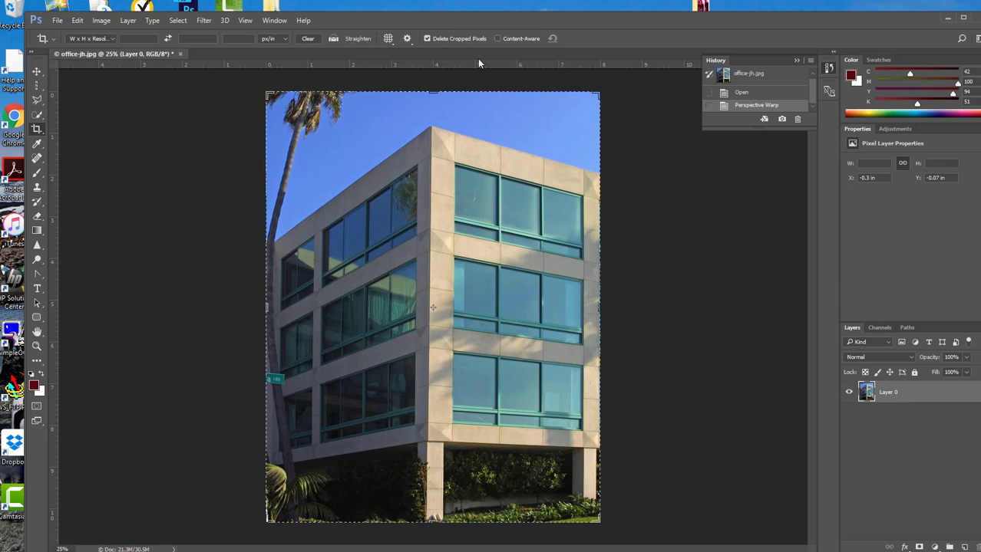
{"action": "left_click_drag", "start_coordinate": [434, 93], "coordinate": [435, 34]}
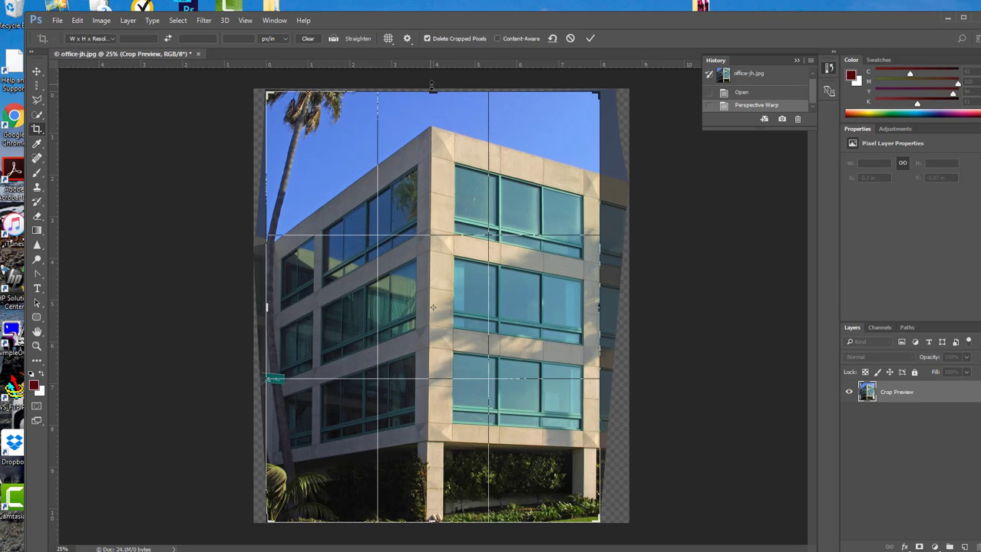
{"action": "left_click_drag", "start_coordinate": [434, 93], "coordinate": [433, 94]}
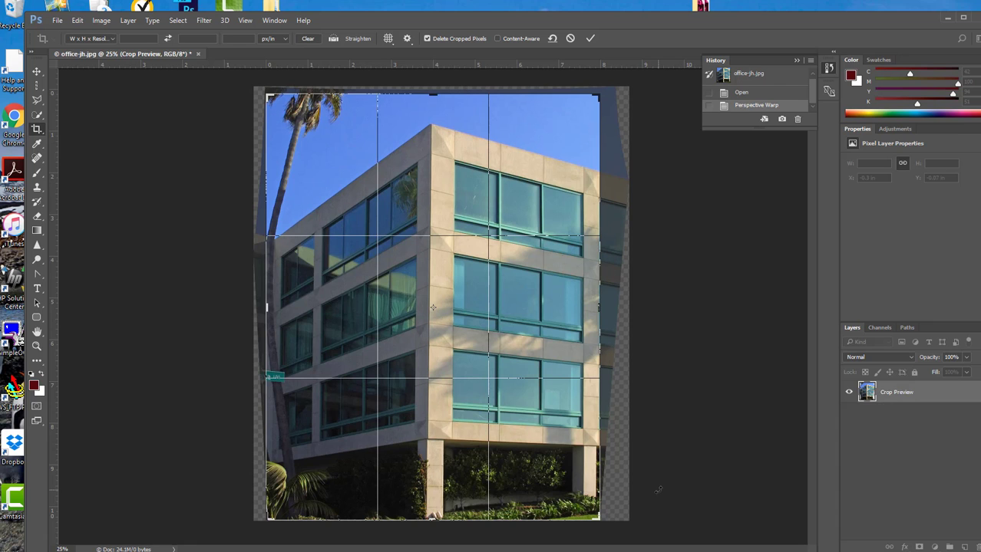
{"action": "left_click", "coordinate": [590, 38]}
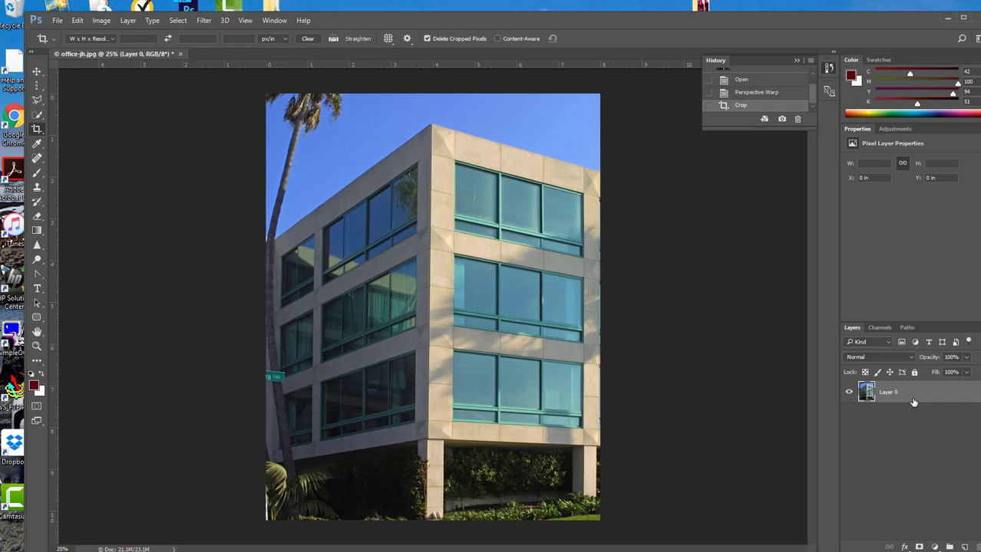
Save the photo as the Photoshop file office-jh in the Outdoors folder with Maximize Compatibility on
{"action": "left_click", "coordinate": [57, 21]}
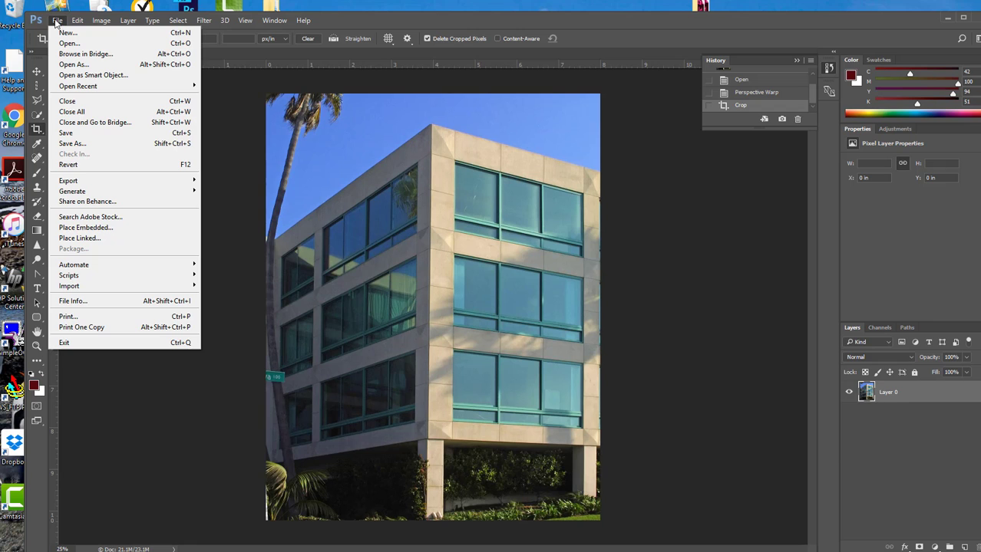
{"action": "left_click", "coordinate": [73, 133]}
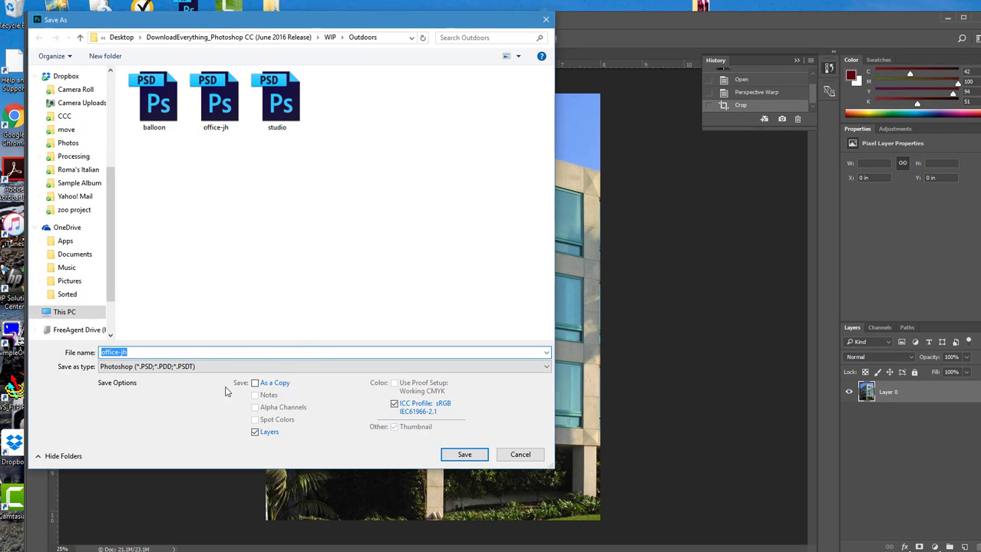
{"action": "left_click", "coordinate": [463, 455]}
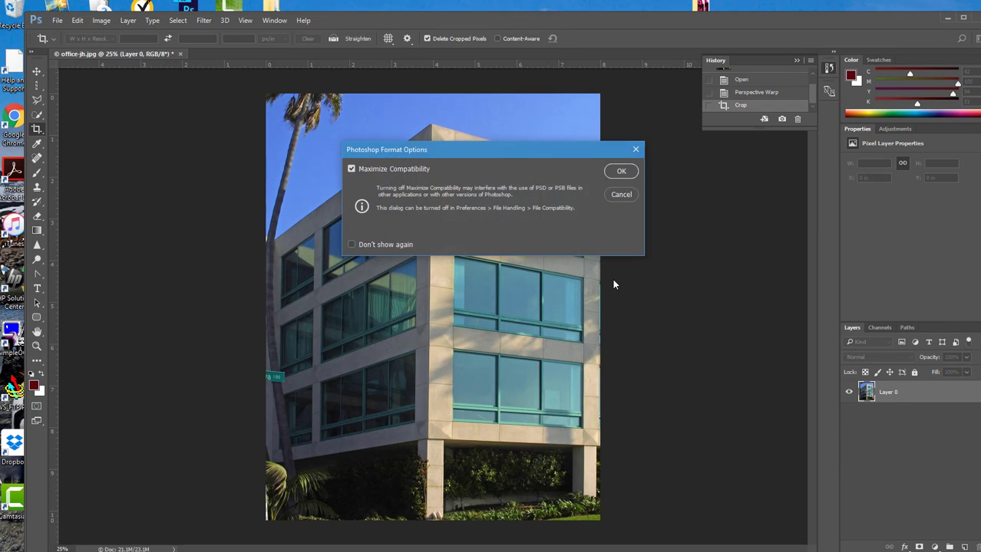
{"action": "left_click", "coordinate": [620, 171]}
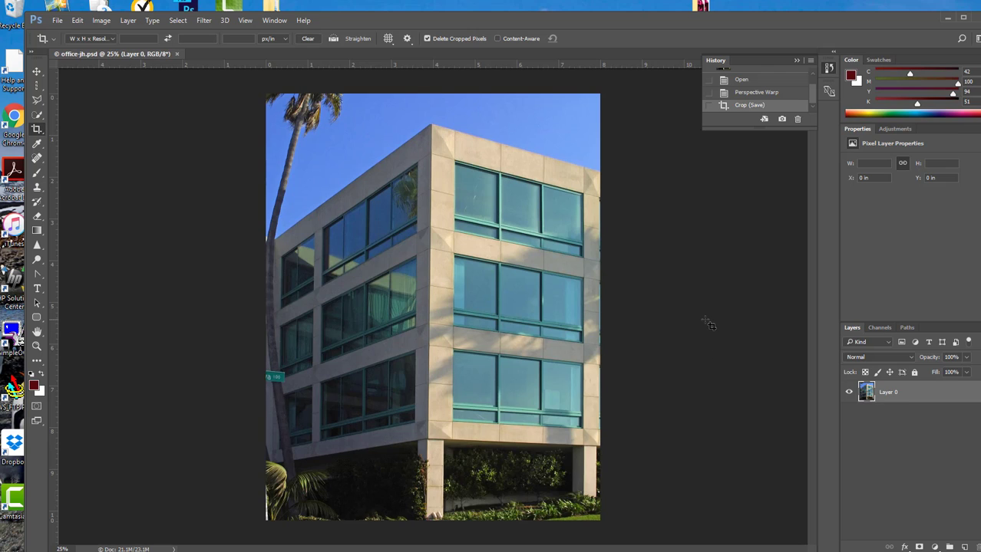
Open banner.tif from the Outdoors folder
{"action": "left_click", "coordinate": [56, 20]}
{"action": "left_click", "coordinate": [70, 44]}
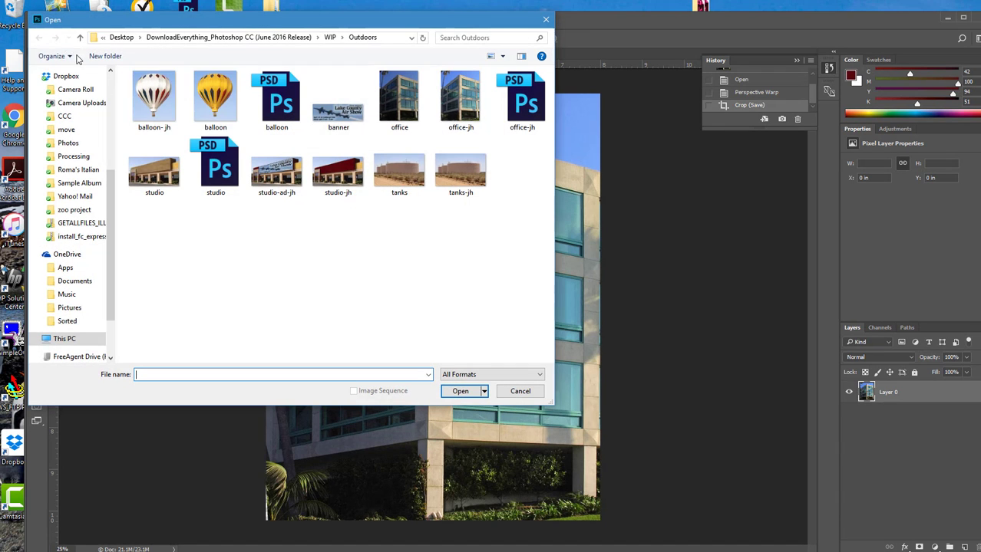
{"action": "left_click", "coordinate": [338, 104]}
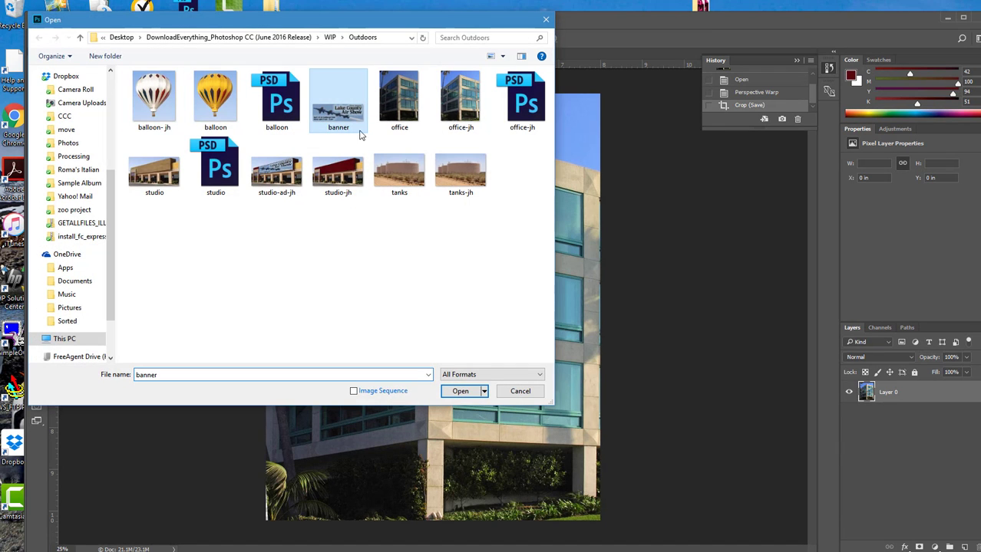
{"action": "left_click", "coordinate": [461, 392]}
{"action": "left_click", "coordinate": [542, 278]}
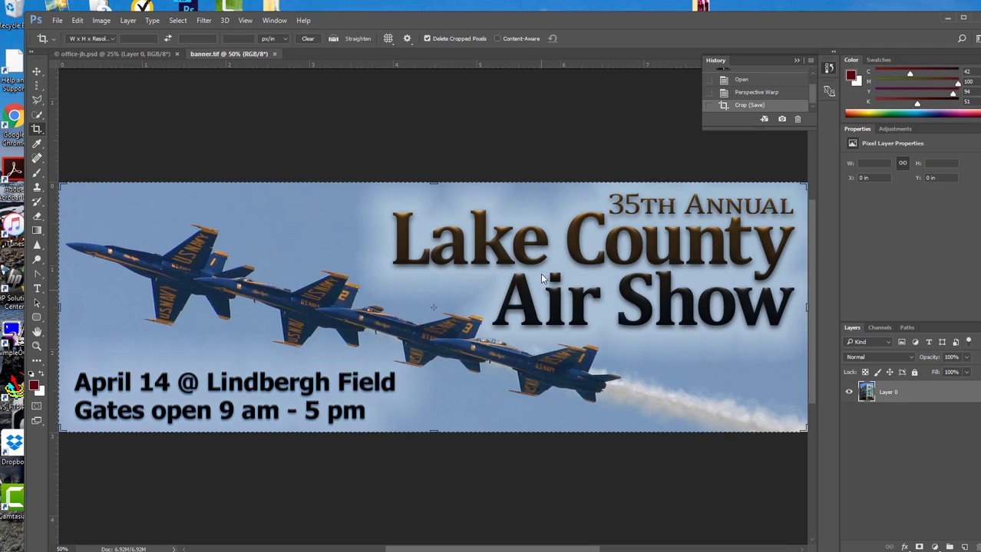
Select and copy the entire banner image, and close banner.tif
{"action": "key", "text": "ctrl+a"}
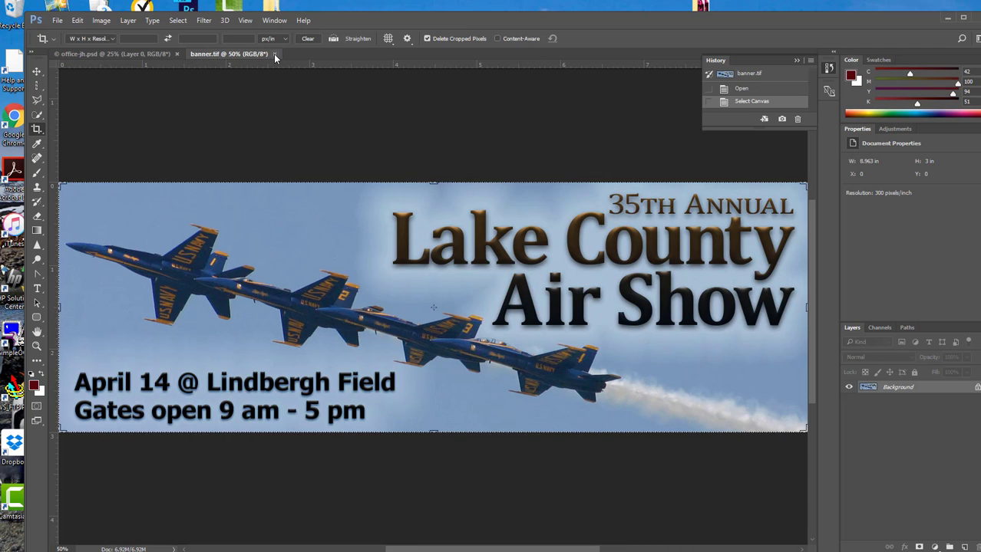
{"action": "left_click", "coordinate": [178, 20]}
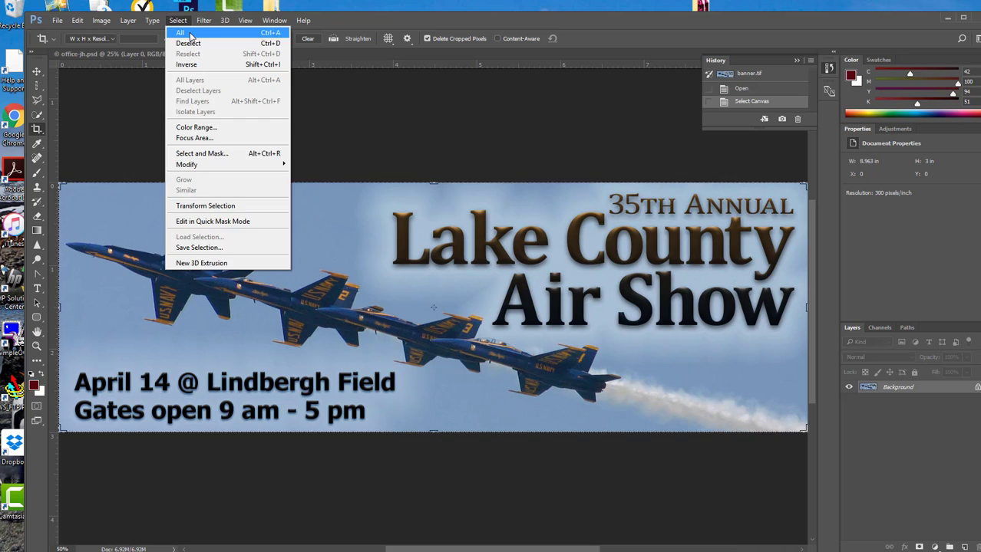
{"action": "mouse_move", "coordinate": [57, 22]}
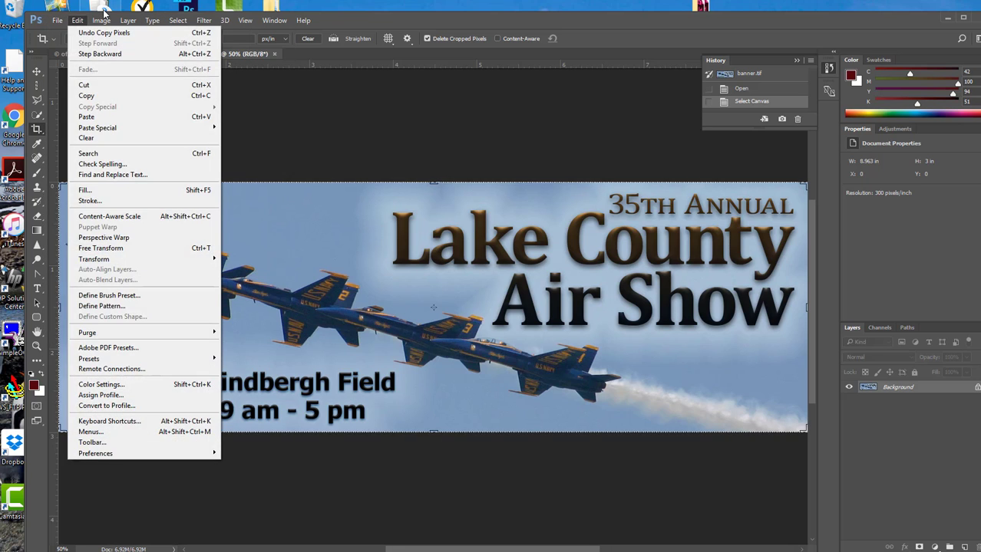
{"action": "mouse_move", "coordinate": [100, 20]}
{"action": "left_click", "coordinate": [300, 99]}
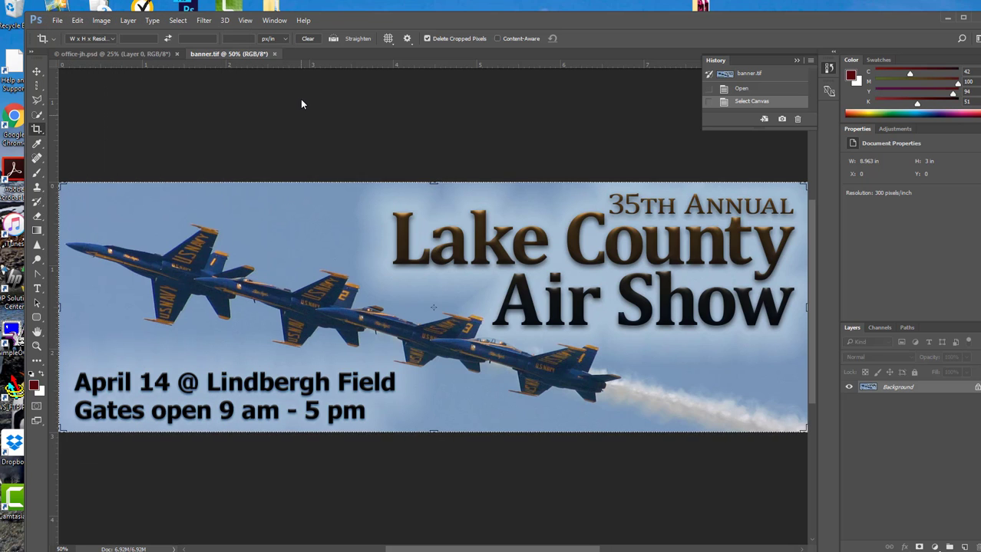
{"action": "left_click", "coordinate": [274, 53]}
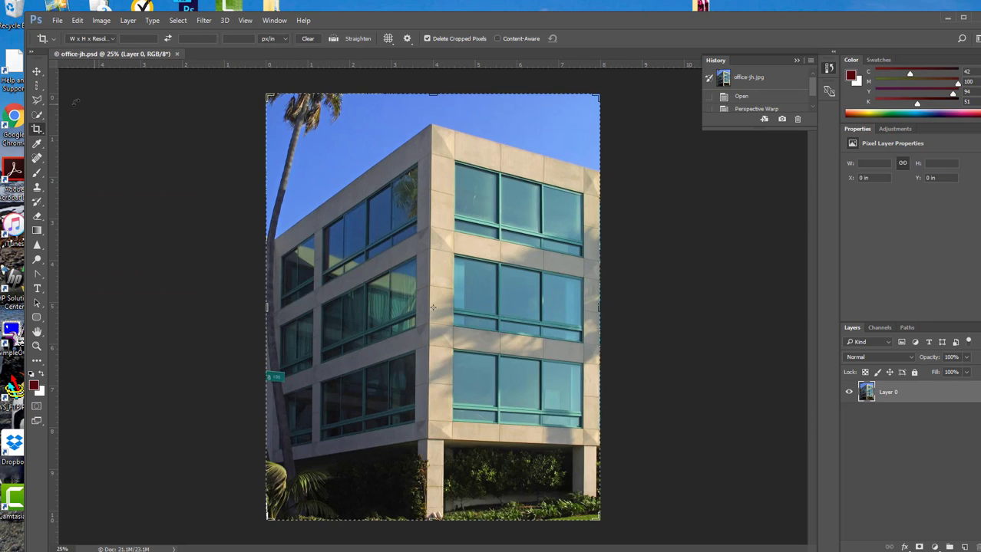
Add a new empty layer above Layer 0 in office-jh.psd
{"action": "left_click", "coordinate": [36, 72]}
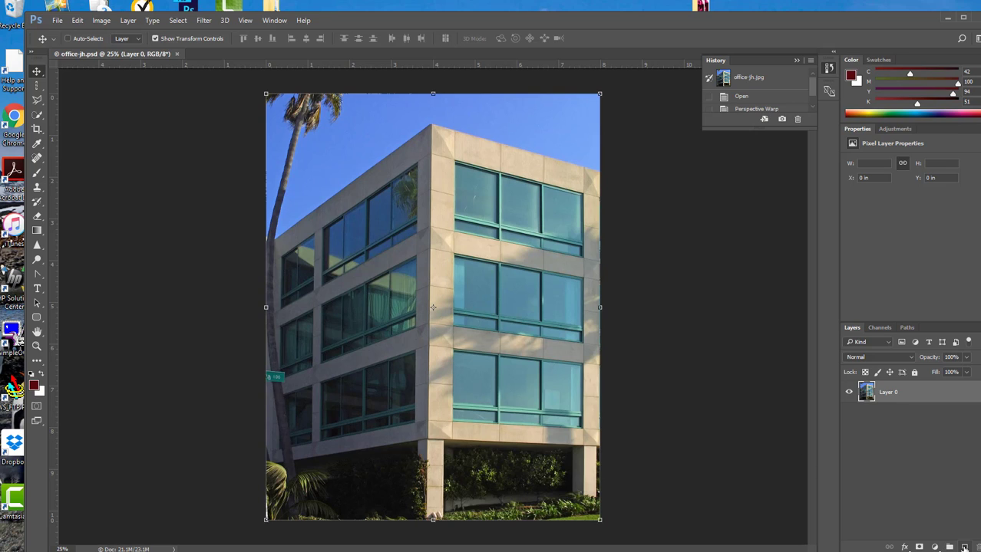
{"action": "left_click_drag", "start_coordinate": [715, 26], "coordinate": [692, 19]}
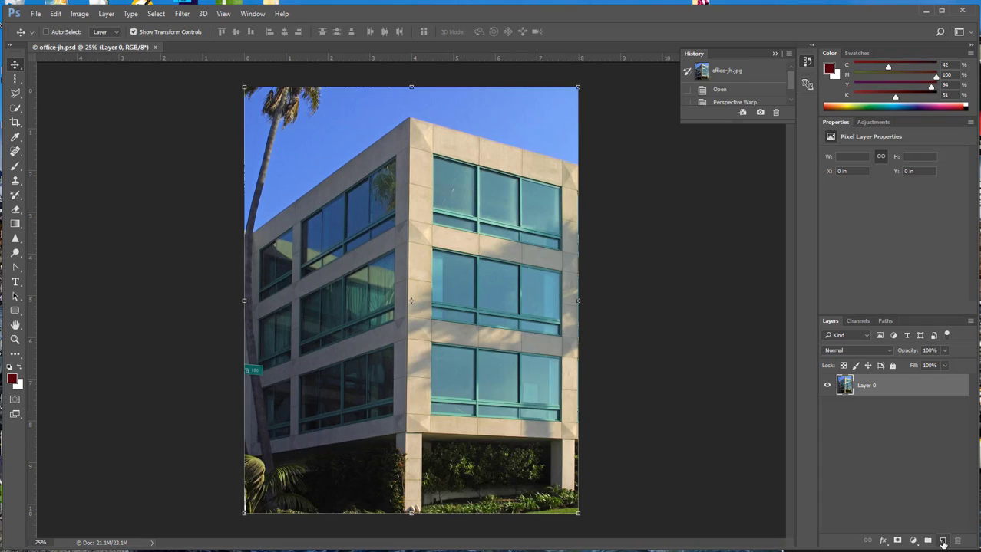
{"action": "left_click", "coordinate": [943, 541]}
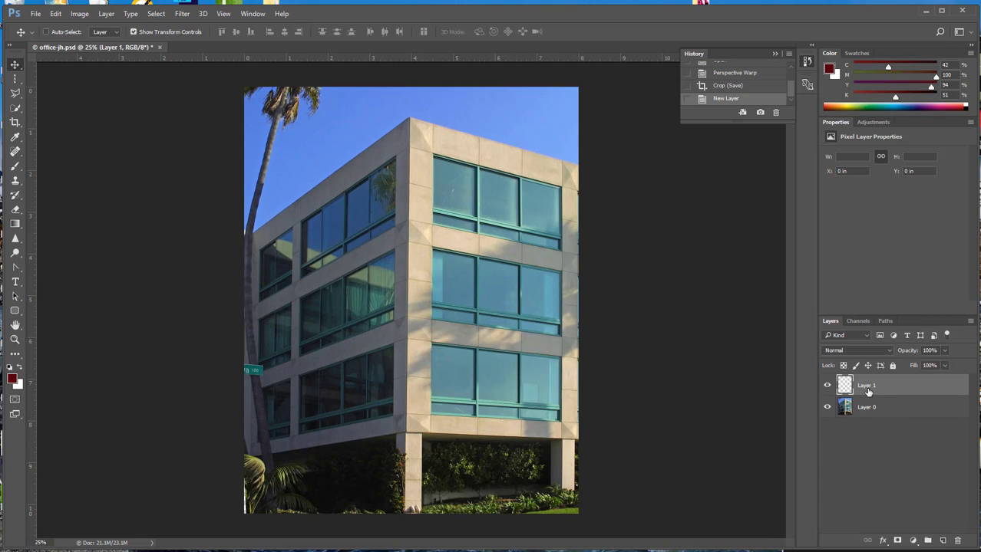
Start the Vanishing Point filter on Layer 1 and fit a perspective plane to the top floor of the building's right face
{"action": "left_click", "coordinate": [183, 15]}
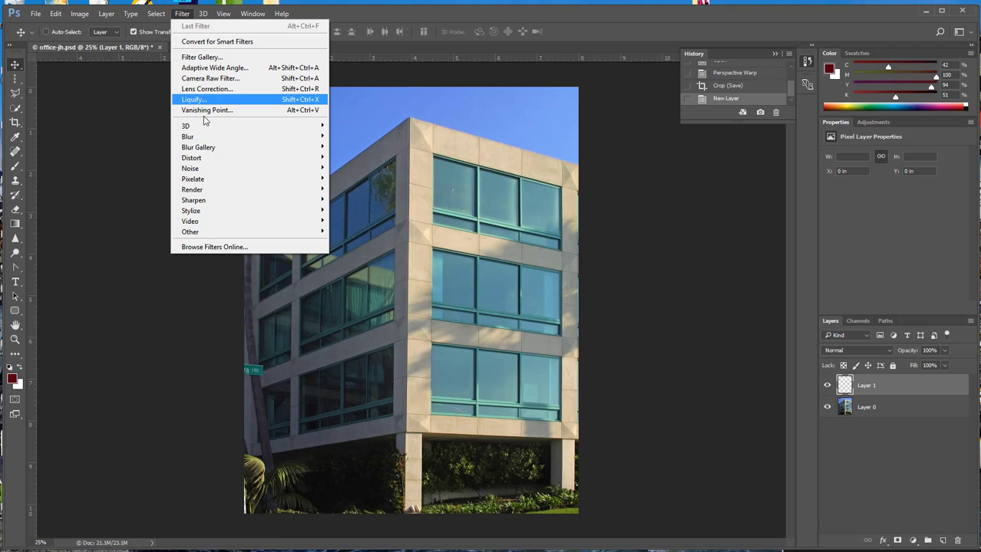
{"action": "left_click", "coordinate": [215, 112]}
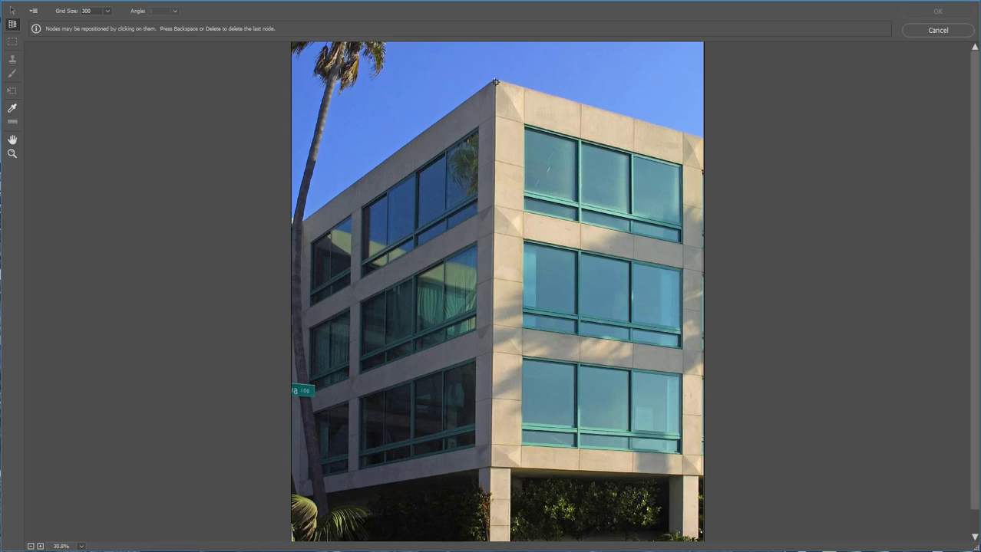
{"action": "left_click", "coordinate": [494, 78]}
{"action": "left_click", "coordinate": [710, 140]}
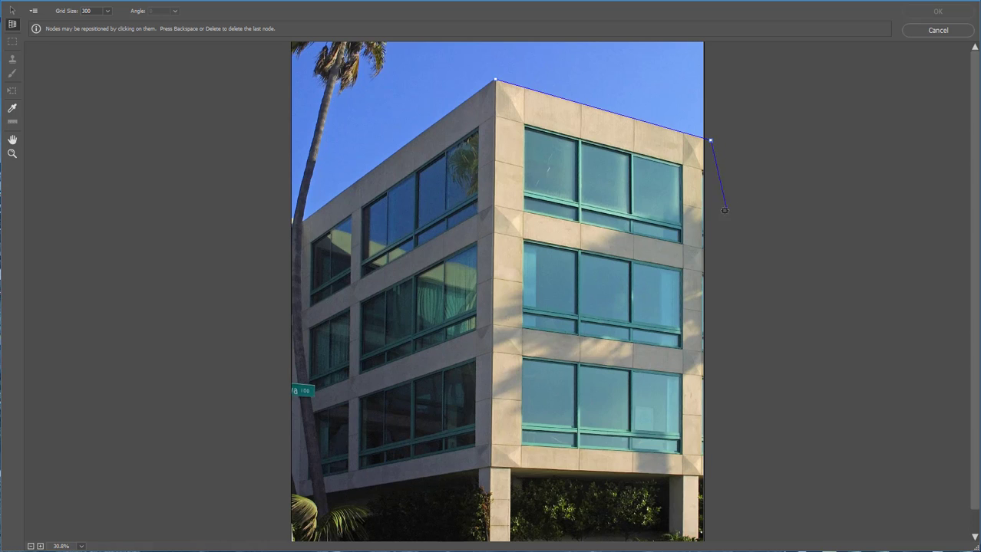
{"action": "left_click", "coordinate": [704, 271]}
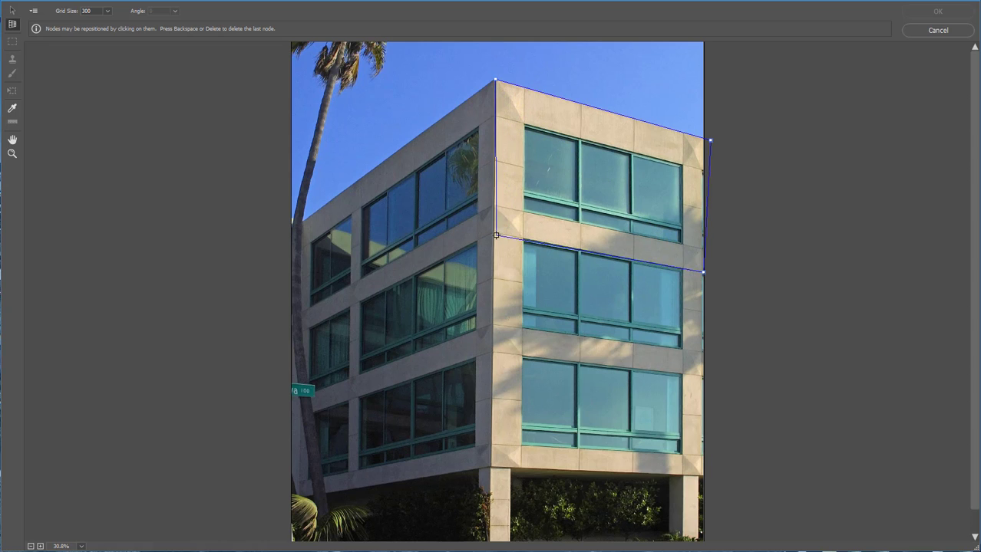
{"action": "left_click", "coordinate": [495, 231]}
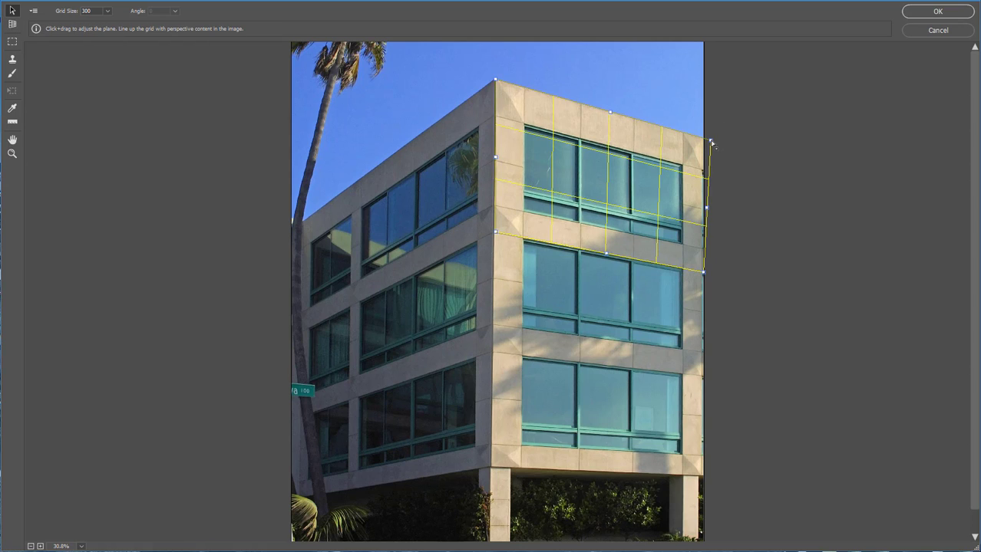
{"action": "left_click_drag", "start_coordinate": [710, 143], "coordinate": [702, 144]}
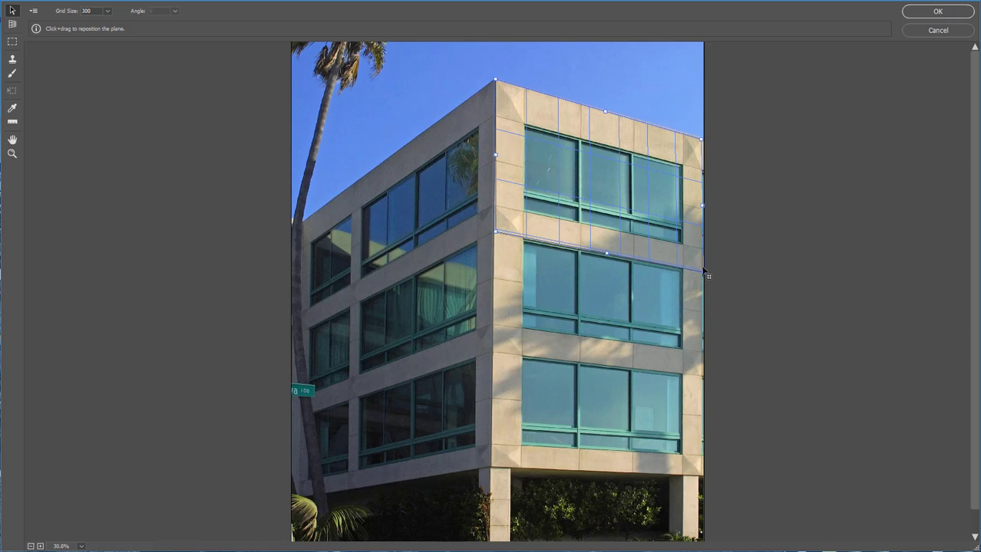
Resize the right face's perspective plane to inset it from the roofline and right edge, ending just below the top-floor windows
{"action": "left_click_drag", "start_coordinate": [703, 272], "coordinate": [701, 272]}
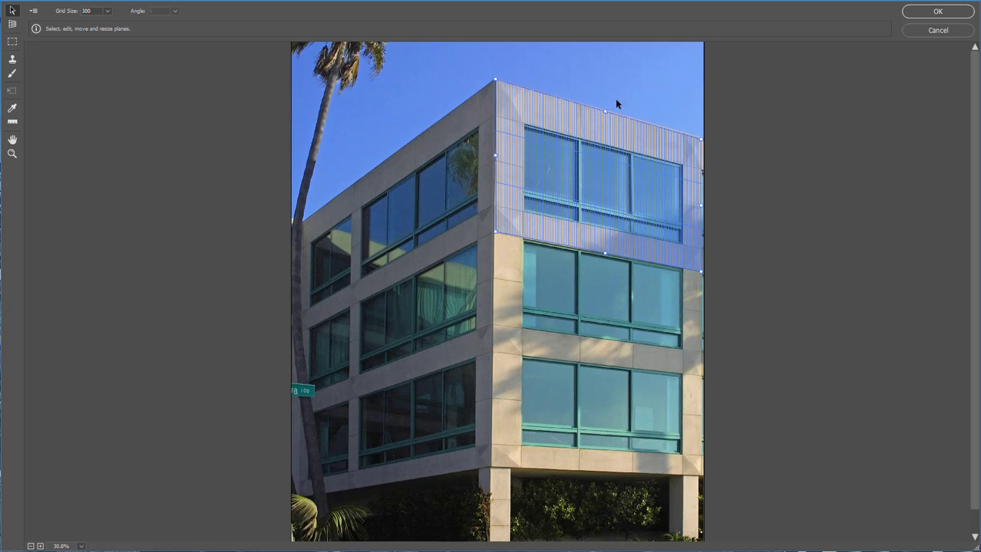
{"action": "left_click_drag", "start_coordinate": [605, 113], "coordinate": [601, 132]}
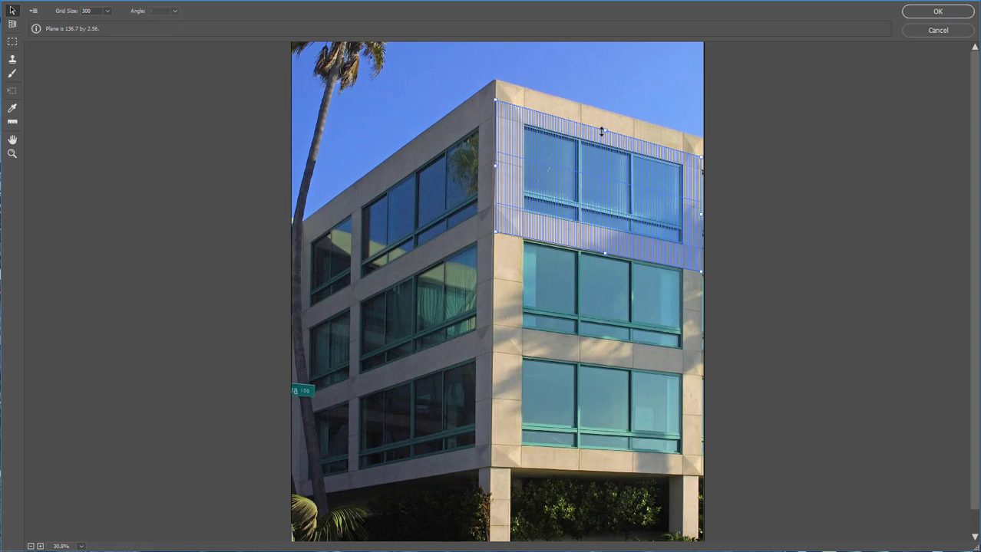
{"action": "left_click_drag", "start_coordinate": [602, 132], "coordinate": [604, 129]}
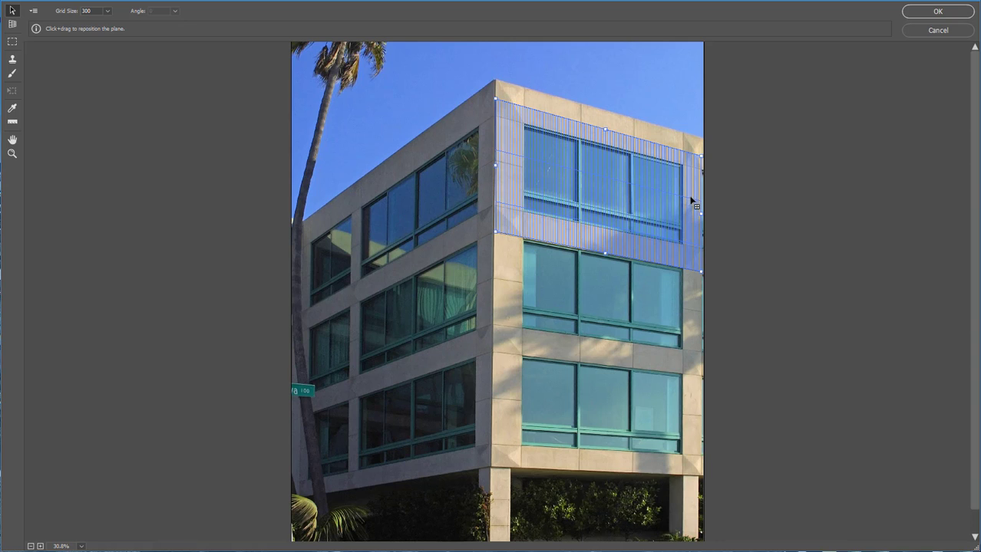
{"action": "left_click_drag", "start_coordinate": [699, 213], "coordinate": [693, 212]}
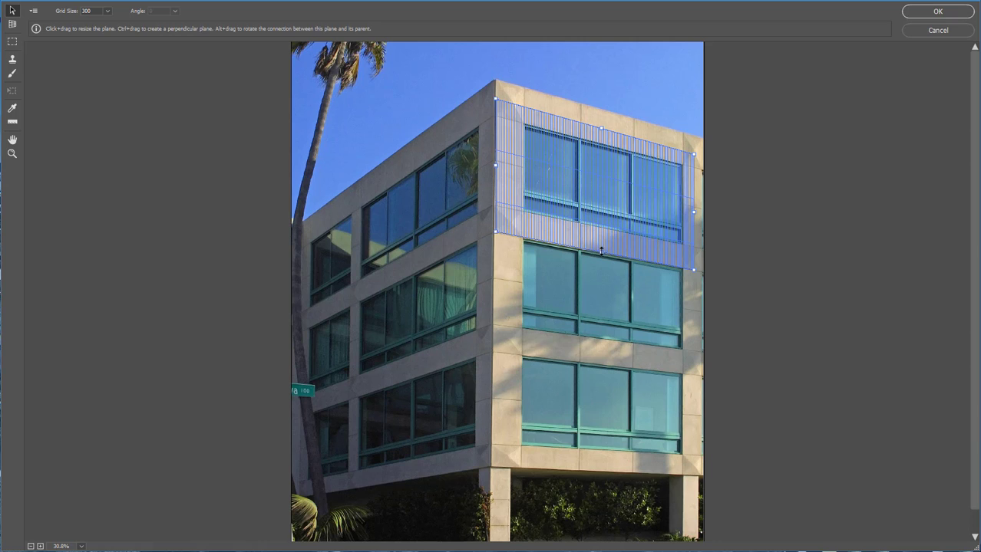
{"action": "left_click_drag", "start_coordinate": [601, 252], "coordinate": [603, 239]}
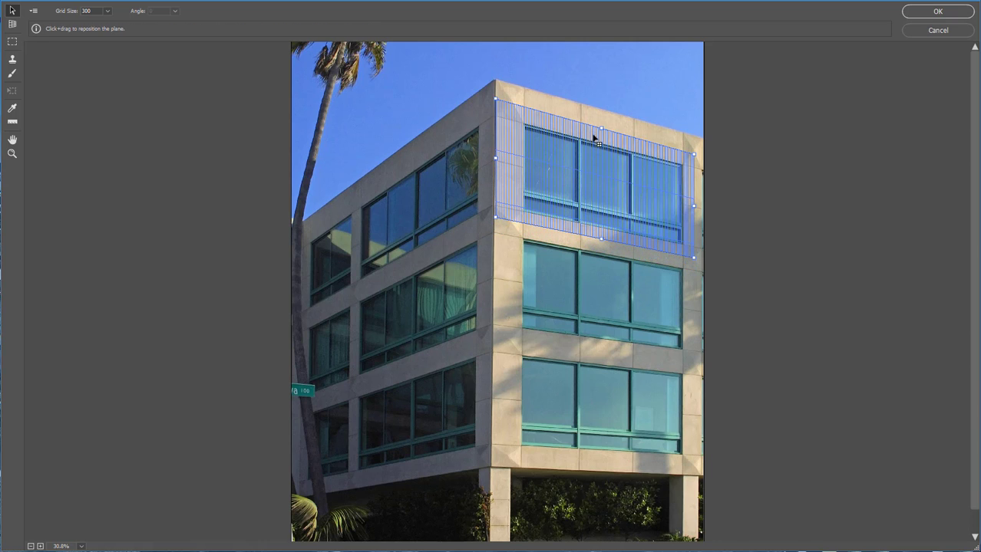
{"action": "left_click_drag", "start_coordinate": [601, 128], "coordinate": [602, 131]}
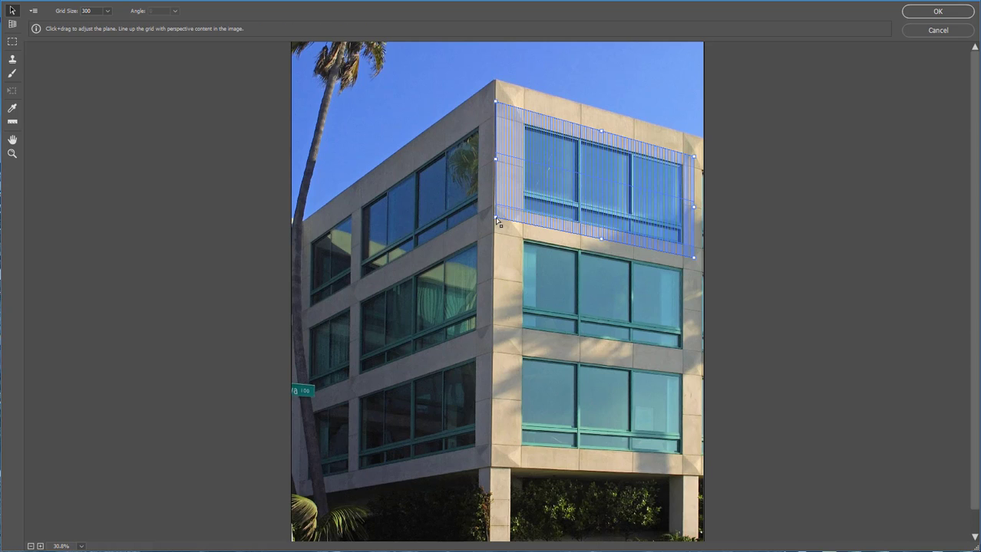
{"action": "left_click_drag", "start_coordinate": [495, 217], "coordinate": [496, 220]}
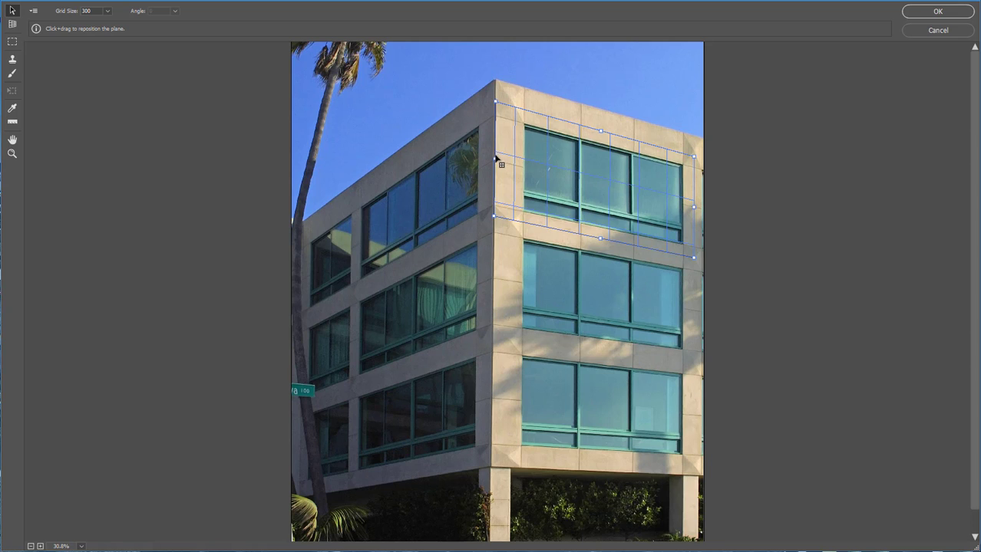
Tear off a connected perpendicular plane across the building's left face and align its outer corners with the top floor's perspective
{"action": "key", "text": "ctrl"}
{"action": "left_click_drag", "start_coordinate": [495, 161], "coordinate": [361, 203]}
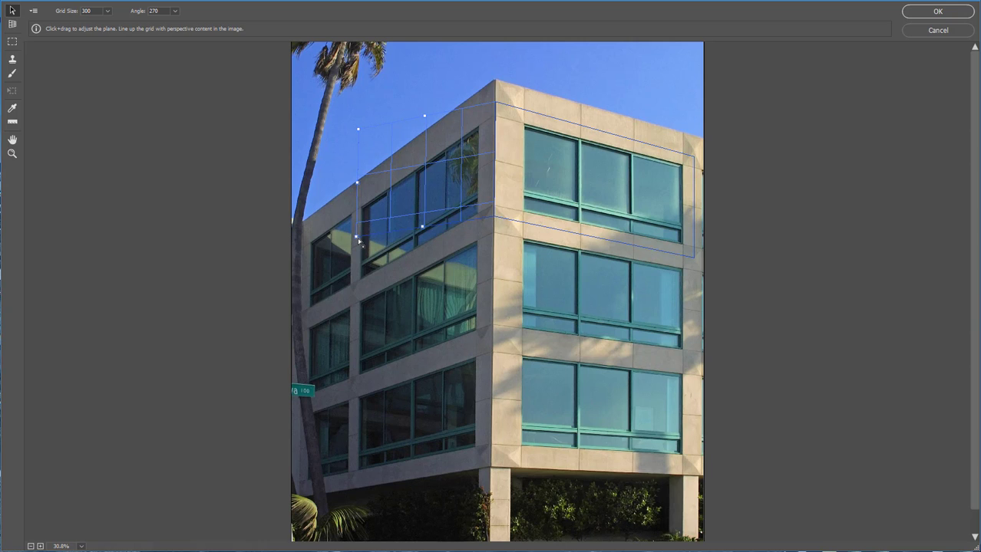
{"action": "left_click_drag", "start_coordinate": [355, 236], "coordinate": [366, 289]}
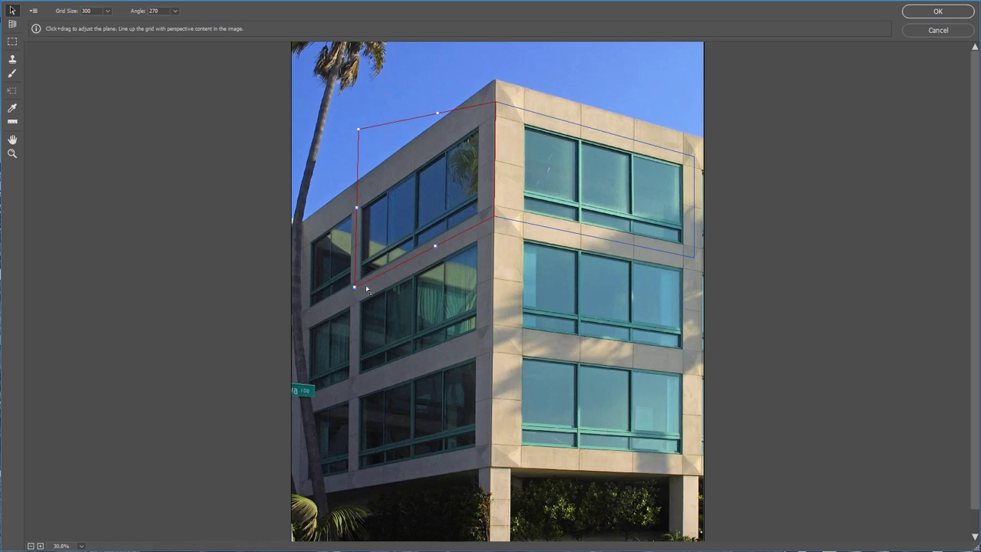
{"action": "left_click_drag", "start_coordinate": [360, 133], "coordinate": [353, 205]}
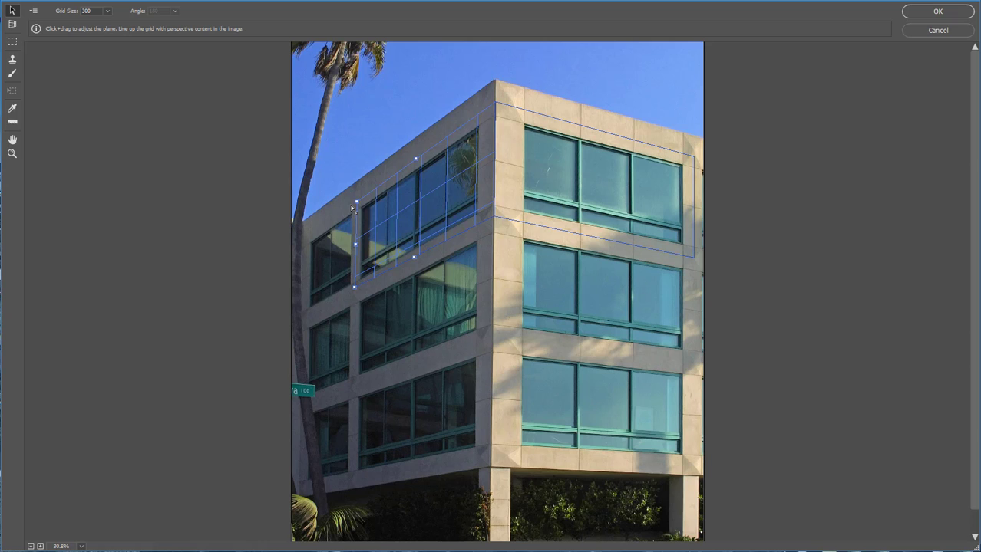
{"action": "left_click_drag", "start_coordinate": [352, 207], "coordinate": [353, 205]}
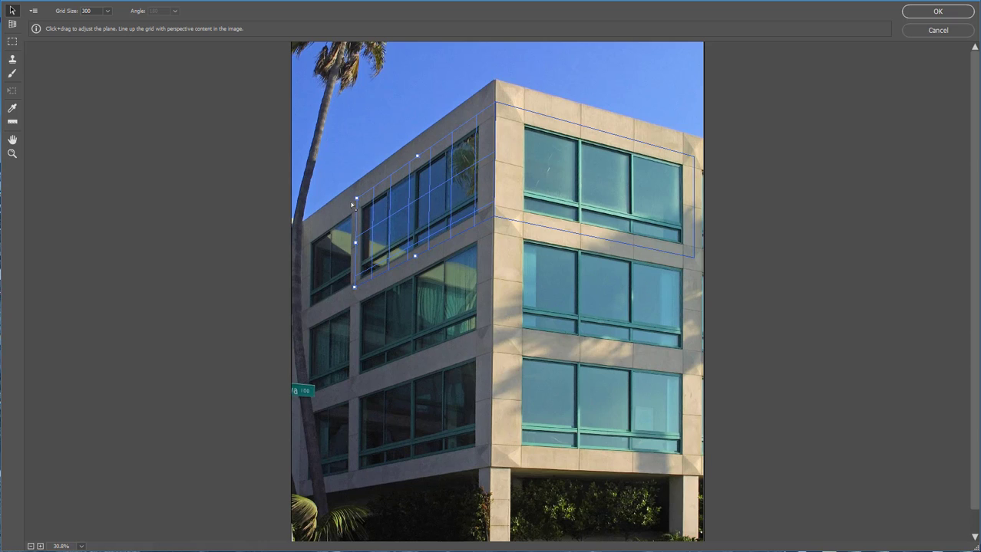
{"action": "left_click_drag", "start_coordinate": [356, 198], "coordinate": [356, 199]}
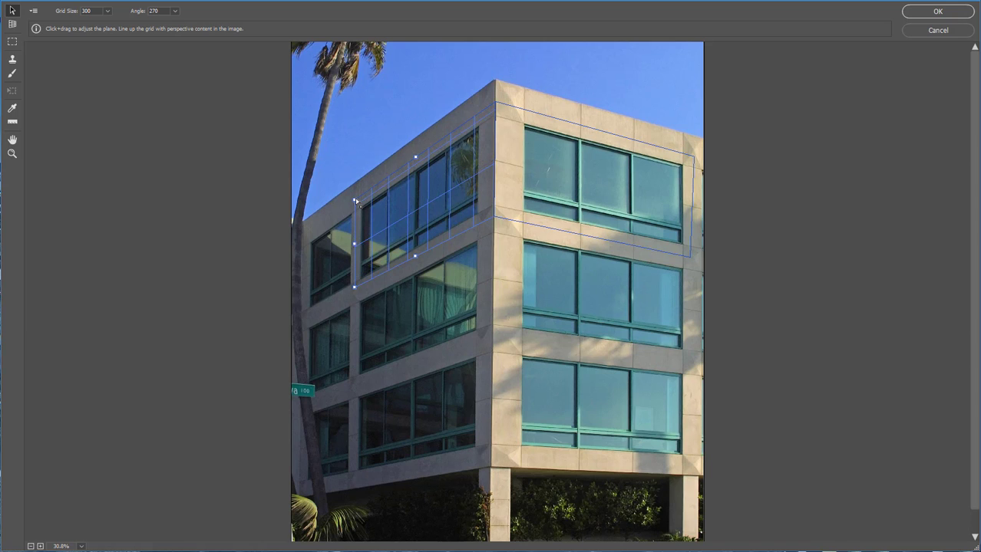
{"action": "left_click", "coordinate": [531, 194]}
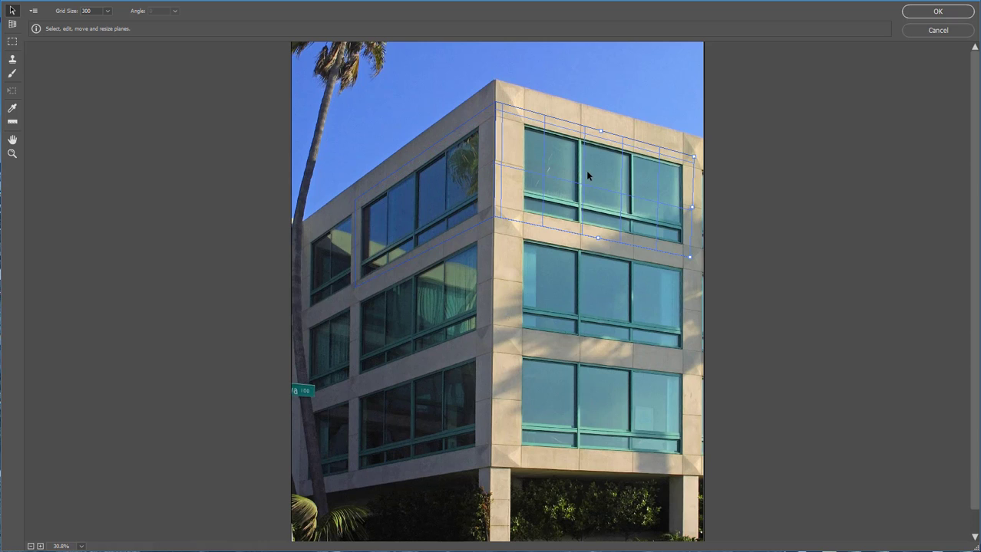
{"action": "left_click", "coordinate": [420, 192]}
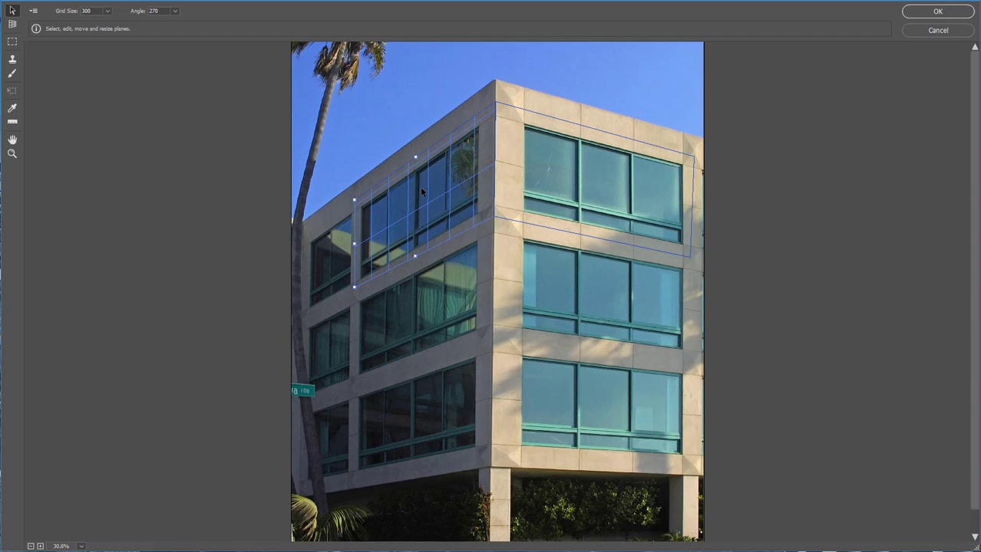
Paste the copied air show banner and move it onto the connected planes so it wraps around the building's corner
{"action": "key", "text": "ctrl+v"}
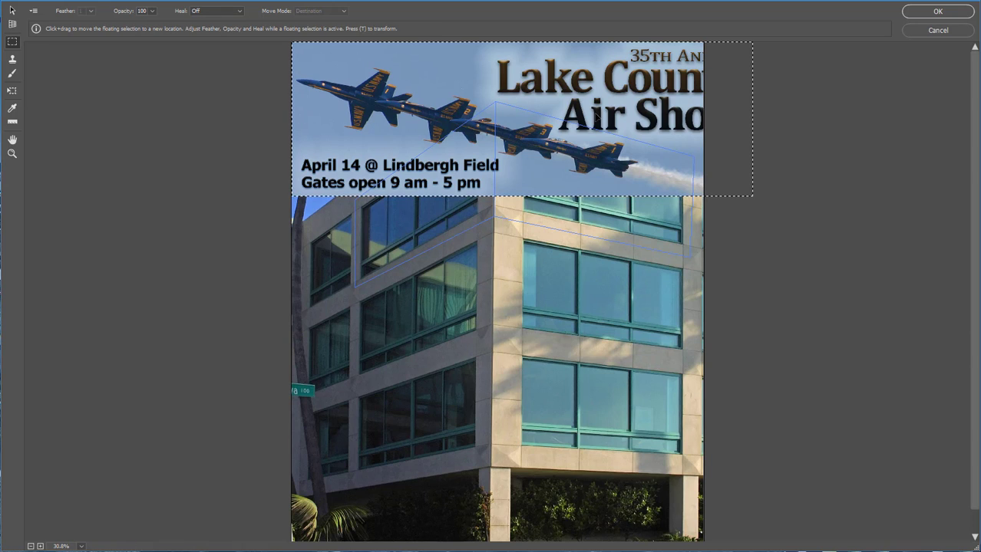
{"action": "left_click_drag", "start_coordinate": [595, 115], "coordinate": [514, 207]}
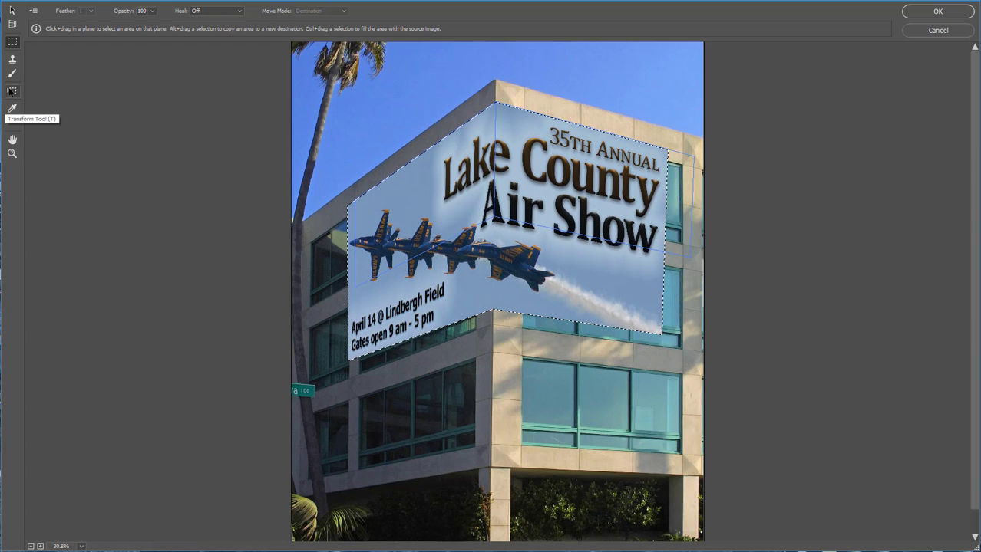
Scale and reposition the floating banner with the Transform tool so it fills the top-floor planes on both building faces
{"action": "left_click", "coordinate": [12, 91]}
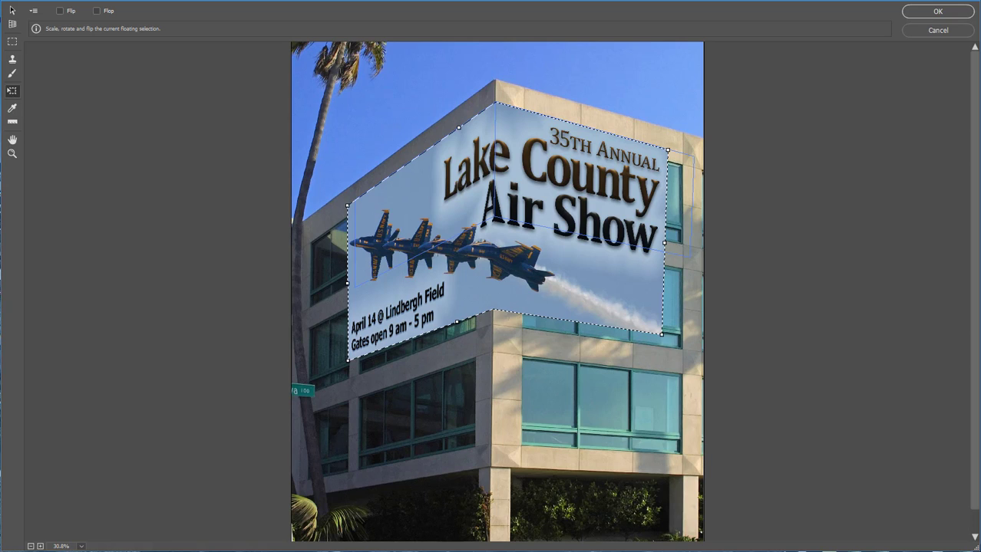
{"action": "left_click", "coordinate": [33, 11]}
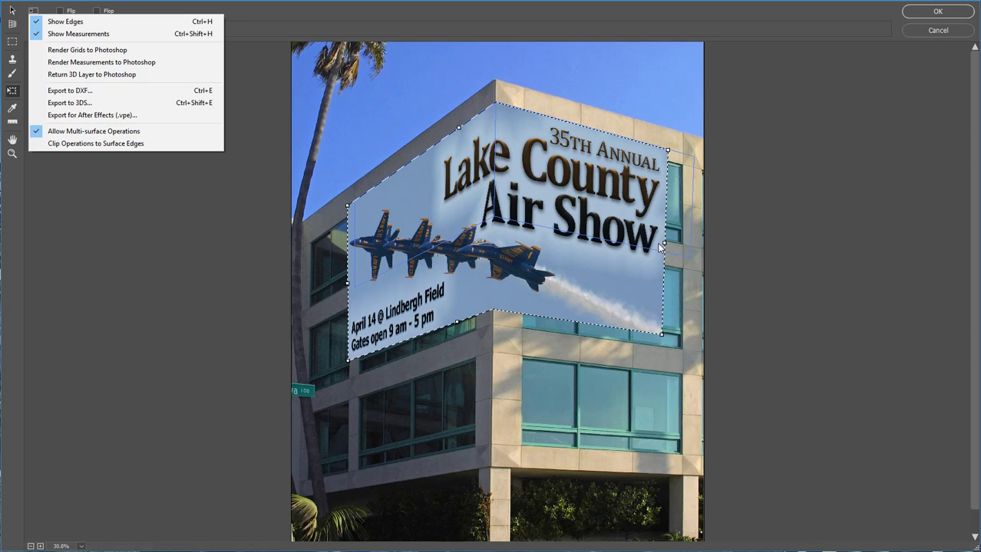
{"action": "left_click", "coordinate": [555, 271]}
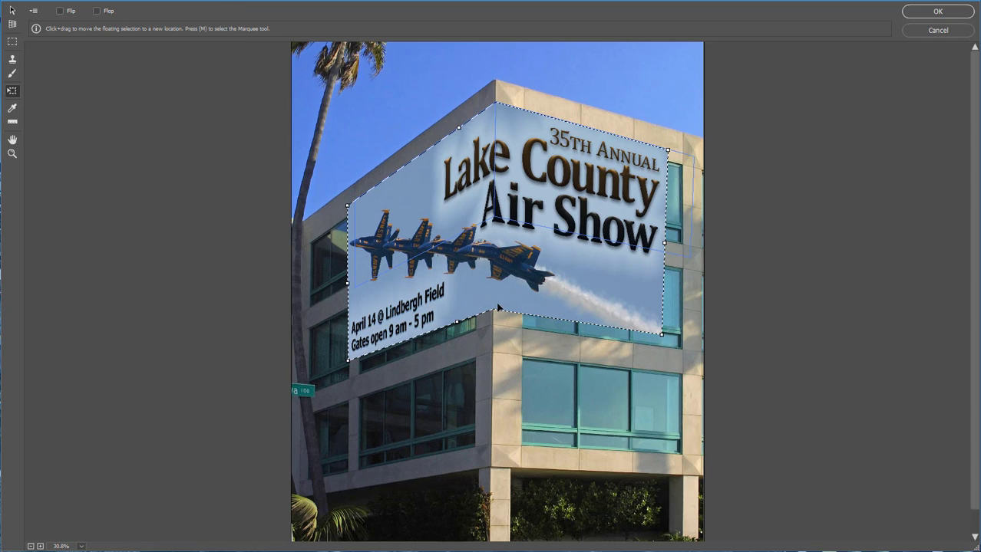
{"action": "left_click_drag", "start_coordinate": [457, 322], "coordinate": [453, 244]}
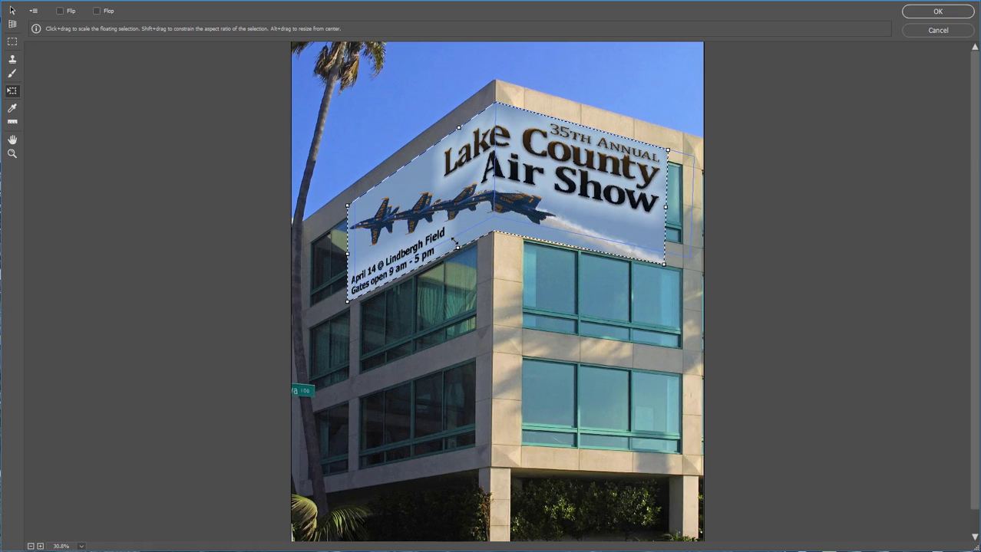
{"action": "mouse_move", "coordinate": [529, 185]}
{"action": "left_mouse_down"}
{"action": "mouse_move", "coordinate": [545, 176]}
{"action": "mouse_move", "coordinate": [546, 184]}
{"action": "left_mouse_up"}
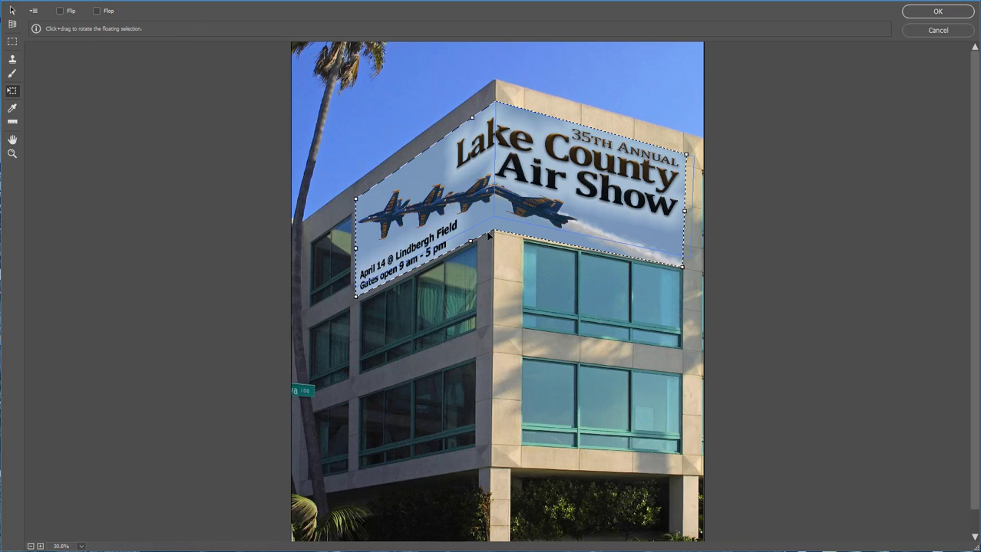
{"action": "left_click_drag", "start_coordinate": [470, 241], "coordinate": [469, 228]}
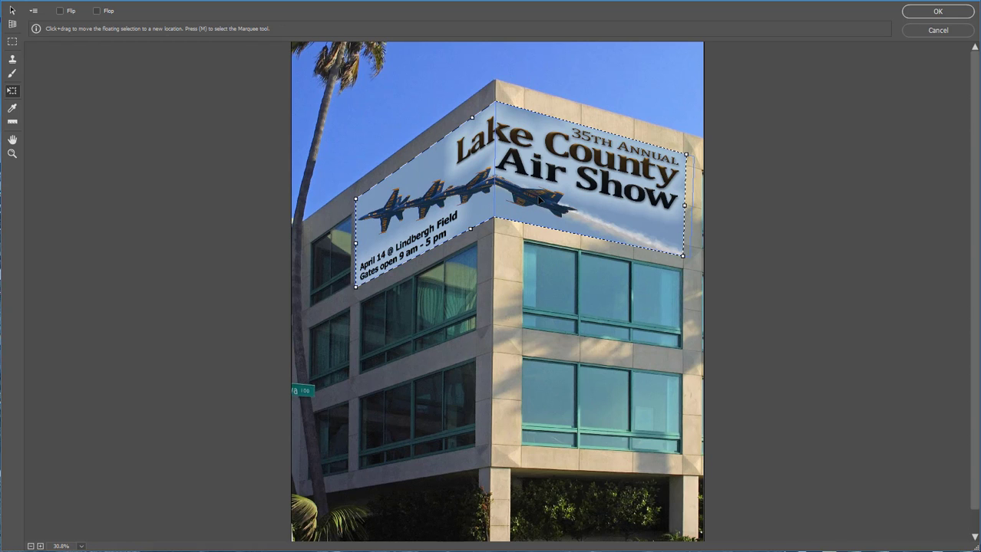
{"action": "left_click_drag", "start_coordinate": [540, 198], "coordinate": [534, 195]}
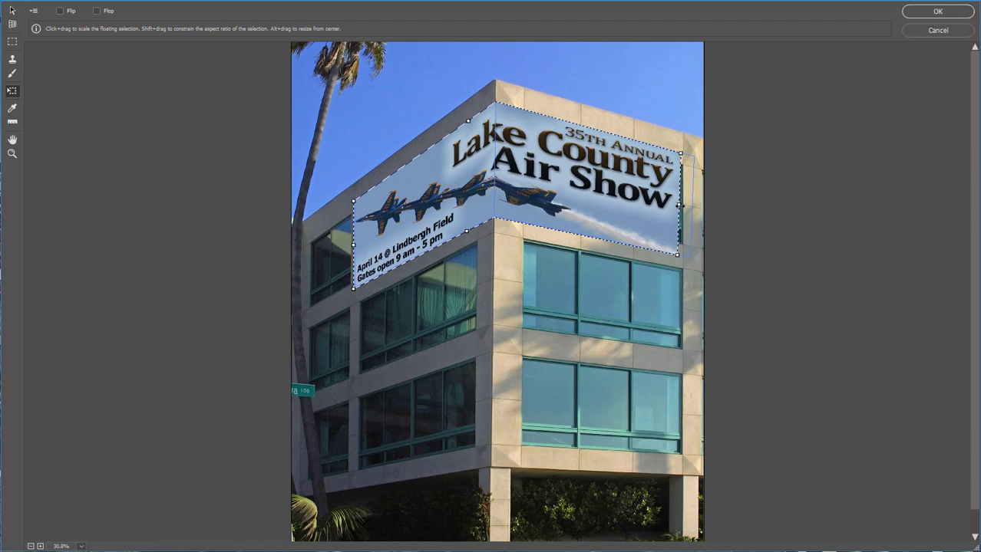
{"action": "left_click_drag", "start_coordinate": [680, 205], "coordinate": [694, 207]}
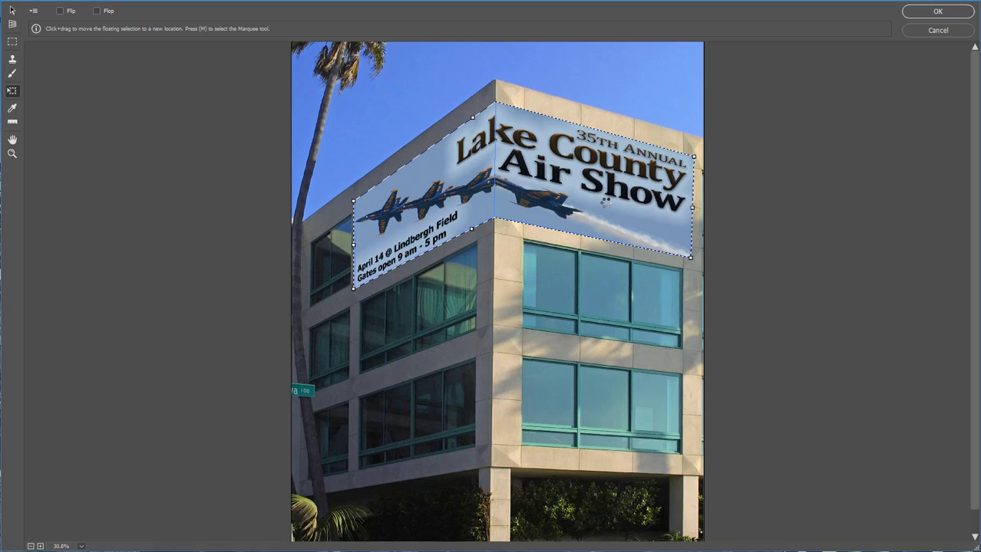
Turn on Clip Operations to Surface Edges for the banner and apply the Vanishing Point filter
{"action": "left_click", "coordinate": [34, 12]}
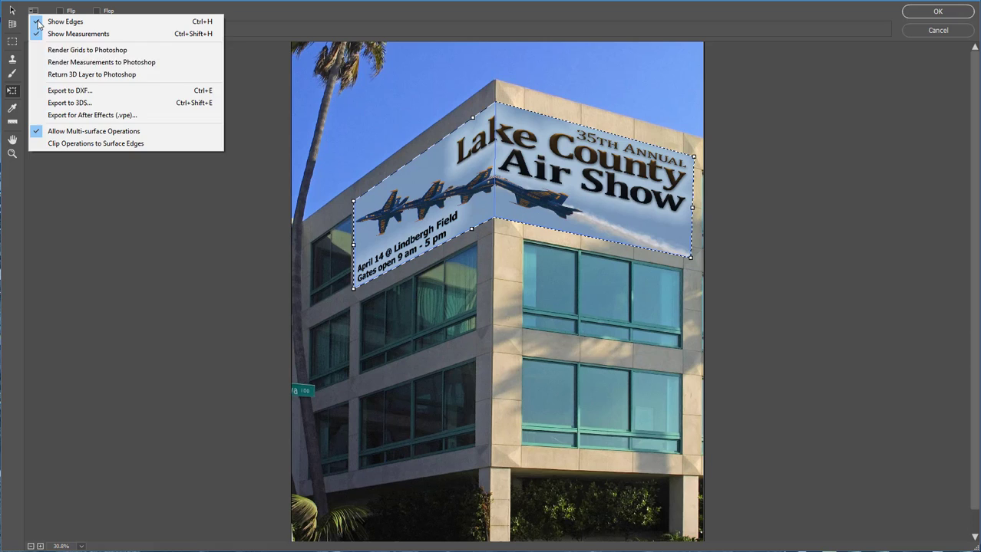
{"action": "left_click", "coordinate": [59, 144]}
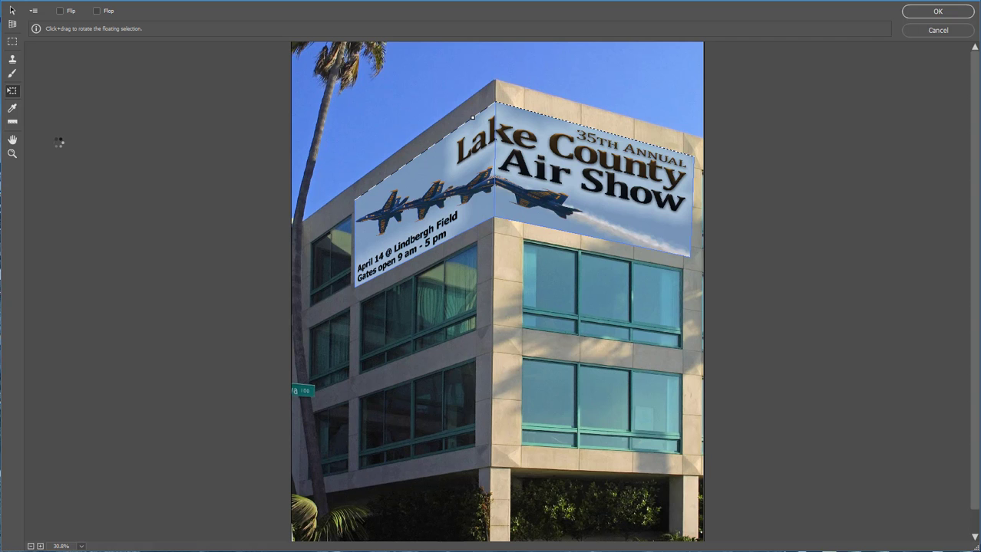
{"action": "left_click", "coordinate": [935, 11]}
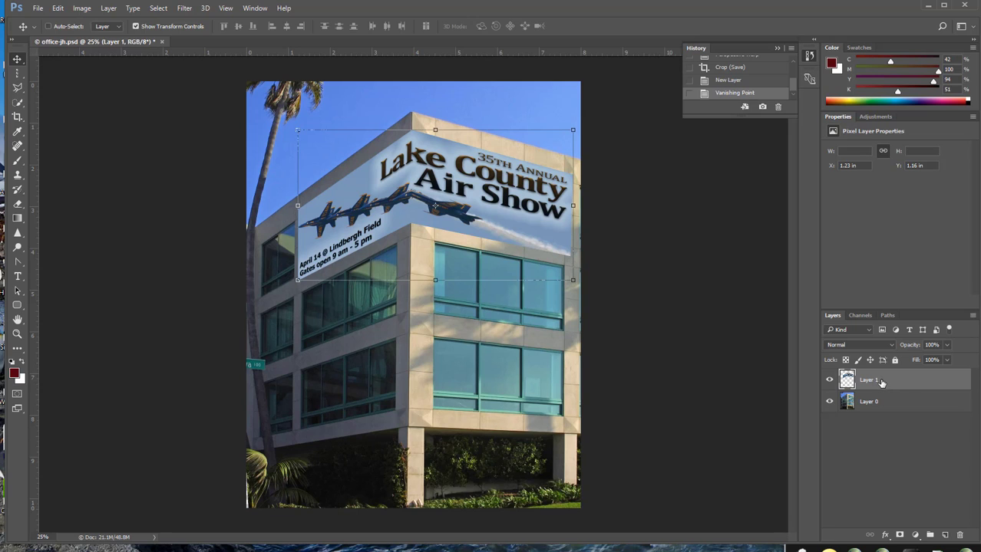
Add a drop shadow to Layer 1 with a distance of 5 px, a size of 10 px and an angle of 40°
{"action": "left_click", "coordinate": [885, 535]}
{"action": "left_click", "coordinate": [903, 525]}
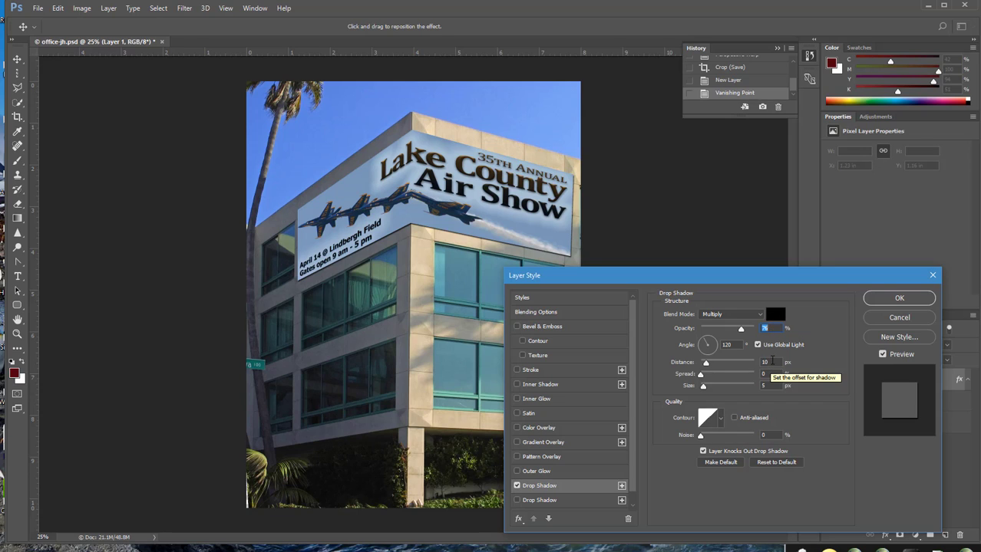
{"action": "left_click", "coordinate": [772, 362]}
{"action": "type", "text": "5"}
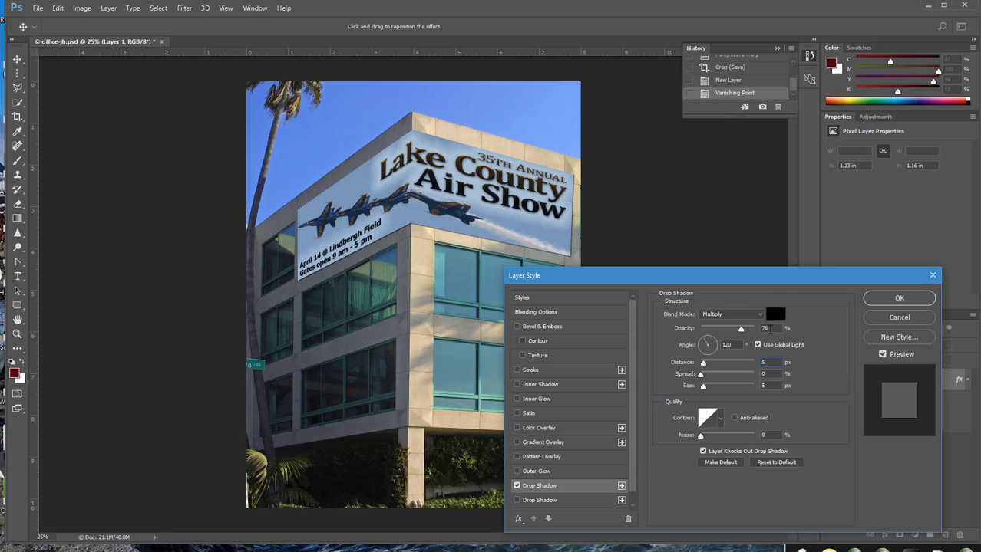
{"action": "left_click", "coordinate": [779, 328]}
{"action": "left_click", "coordinate": [765, 385]}
{"action": "type", "text": "10"}
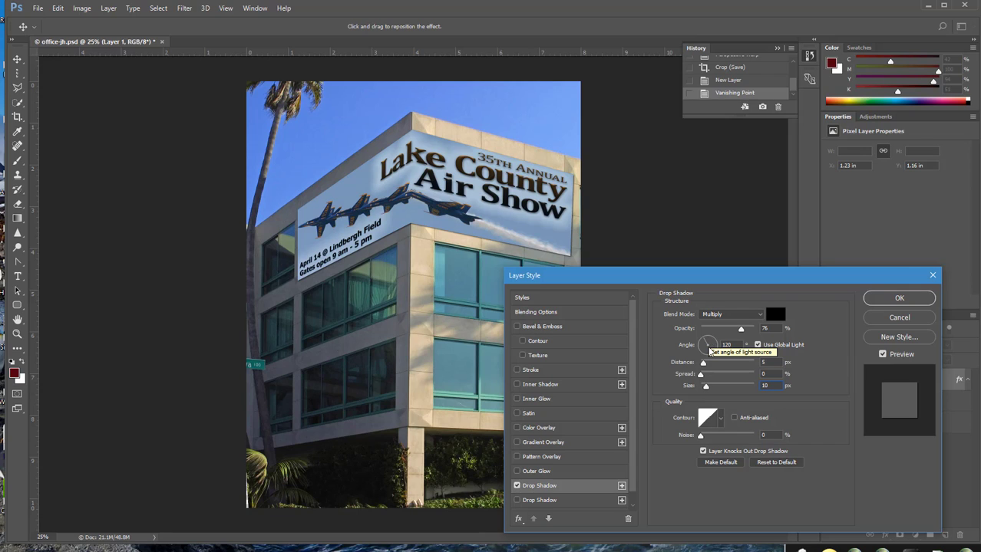
{"action": "left_click_drag", "start_coordinate": [735, 344], "coordinate": [691, 352]}
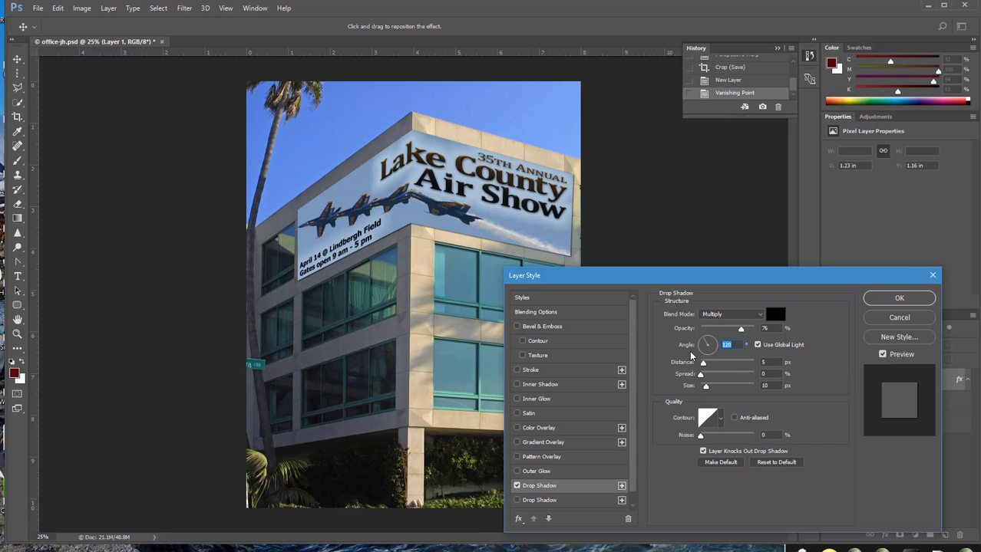
{"action": "type", "text": "40"}
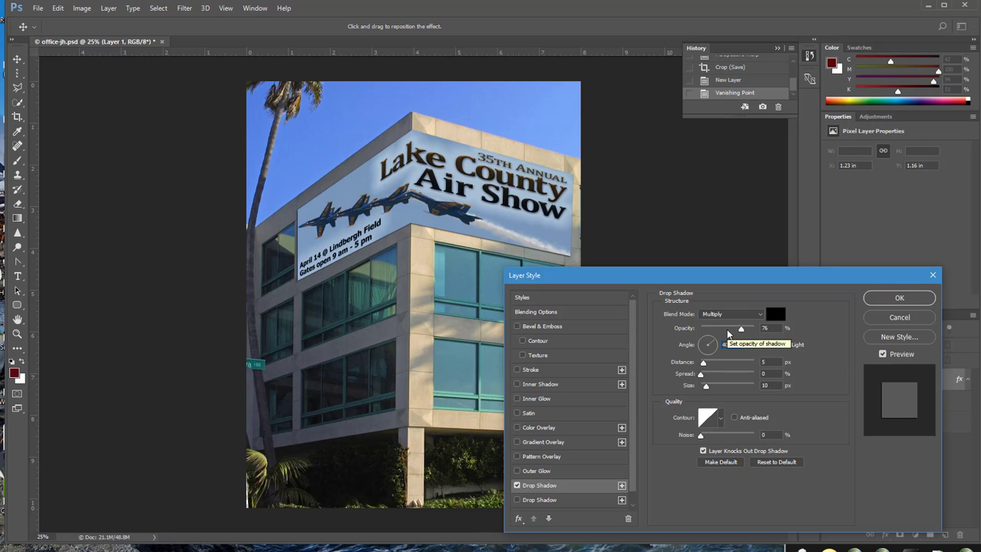
{"action": "left_click", "coordinate": [902, 306]}
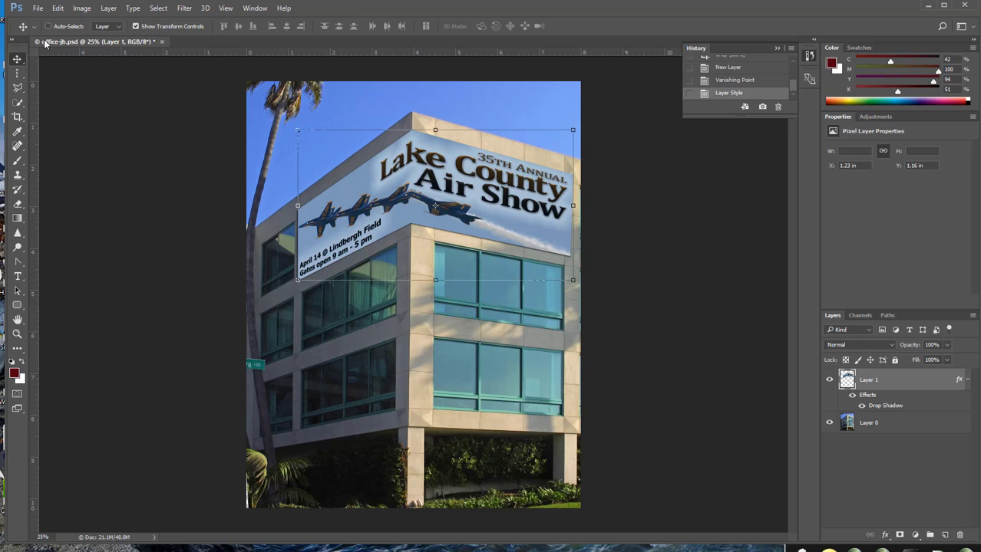
Save the changes to office-jh.psd and open its Image Size settings
{"action": "left_click", "coordinate": [38, 8]}
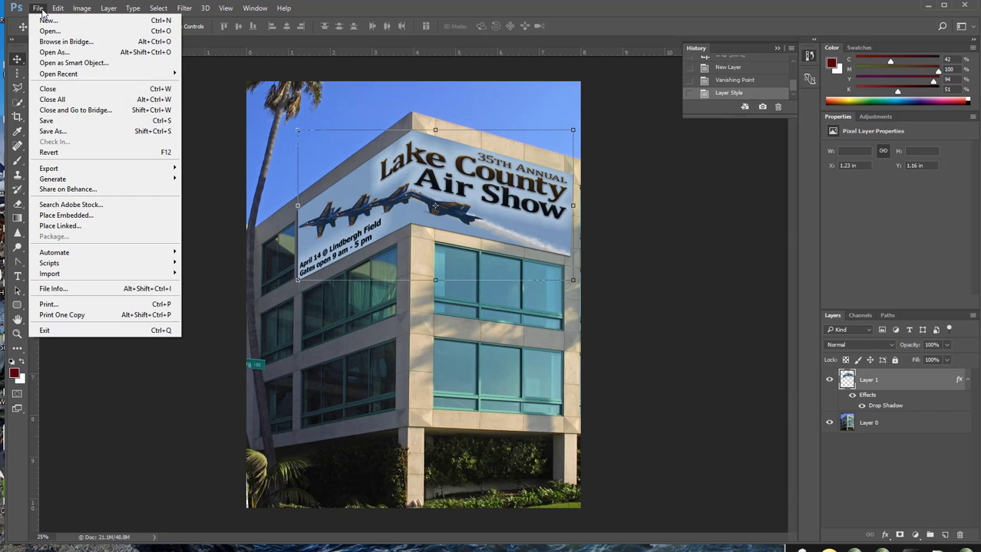
{"action": "left_click", "coordinate": [58, 123]}
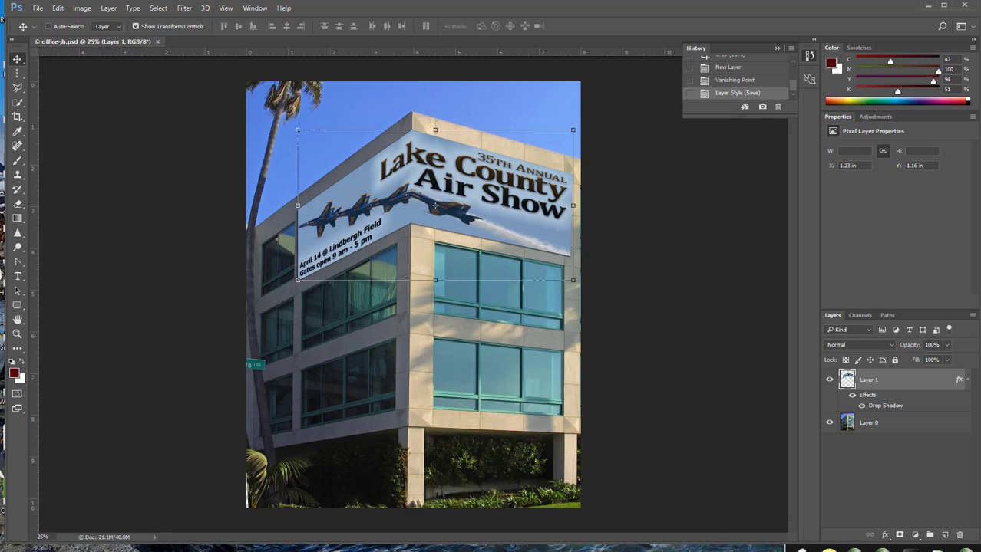
{"action": "left_click", "coordinate": [82, 8]}
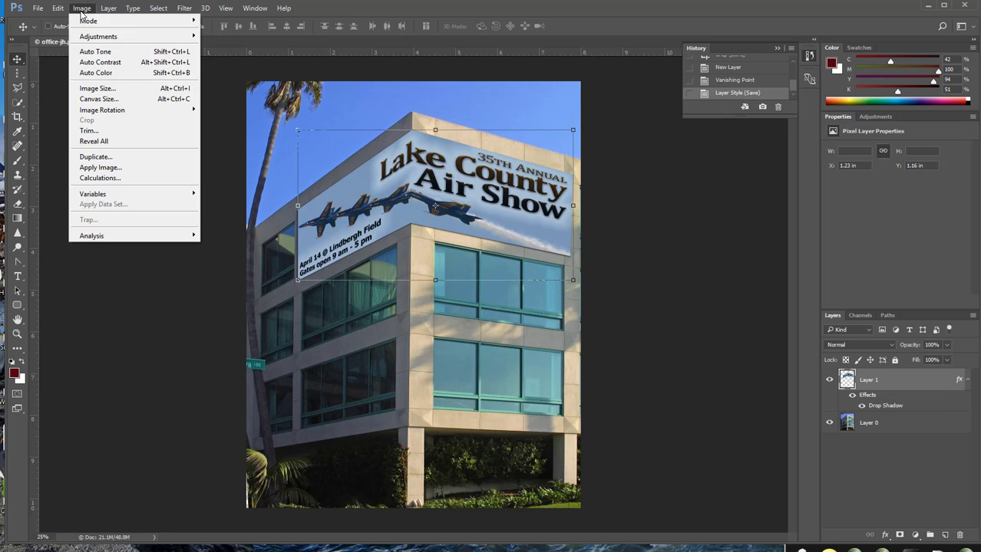
{"action": "left_click", "coordinate": [106, 88]}
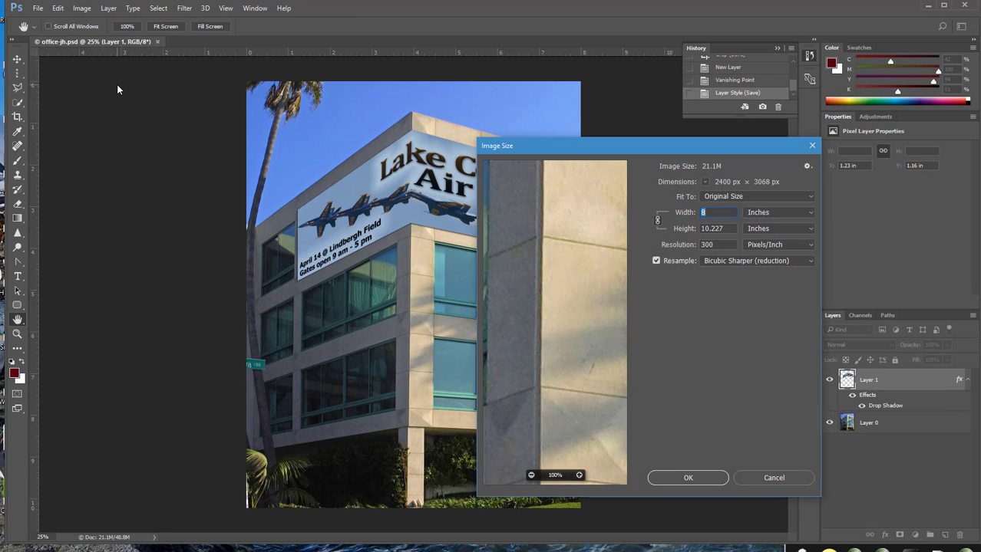